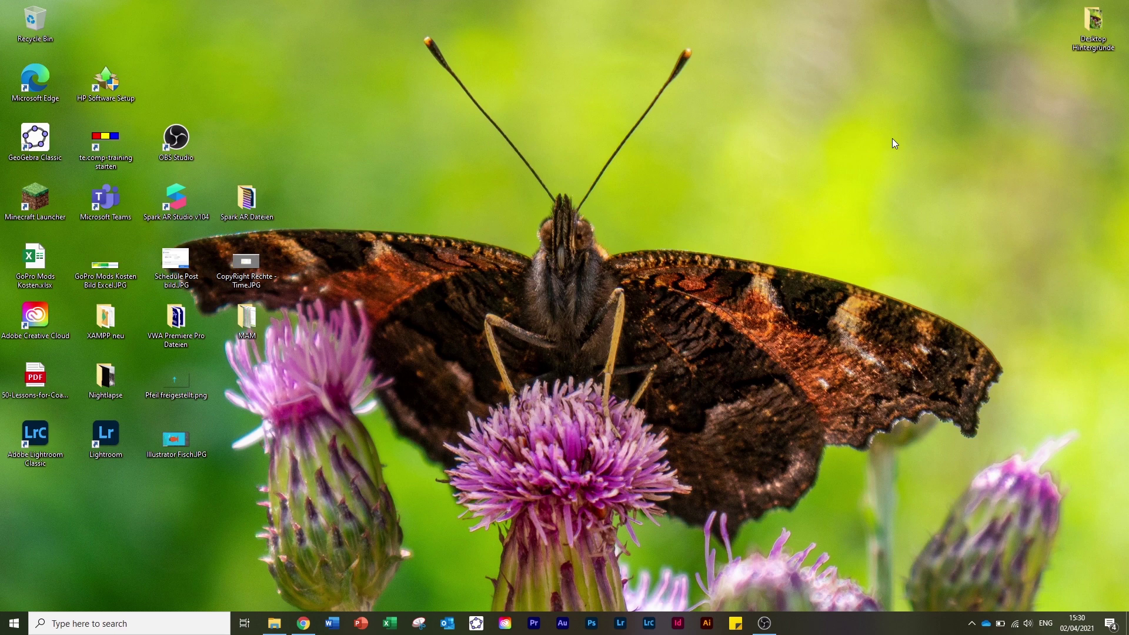
# Step: Check the installed apps in Creative Cloud, then launch Premiere Pro from the taskbar
pyautogui.doubleClick(54, 316)
pyautogui.moveTo(353, 288)
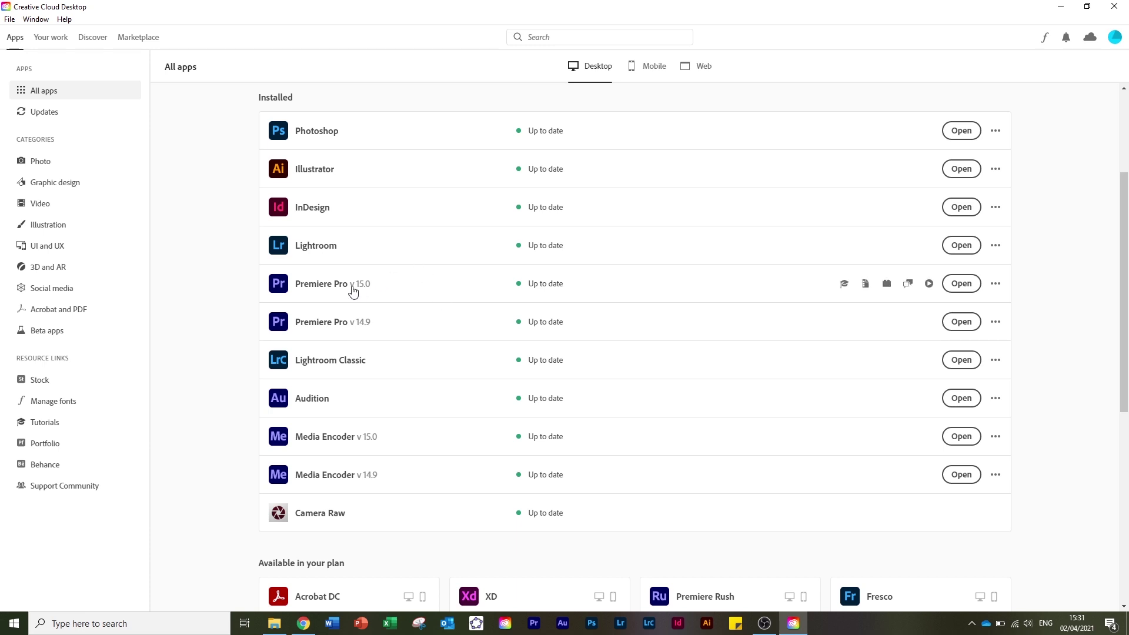
pyautogui.moveTo(318, 325)
pyautogui.click(1062, 7)
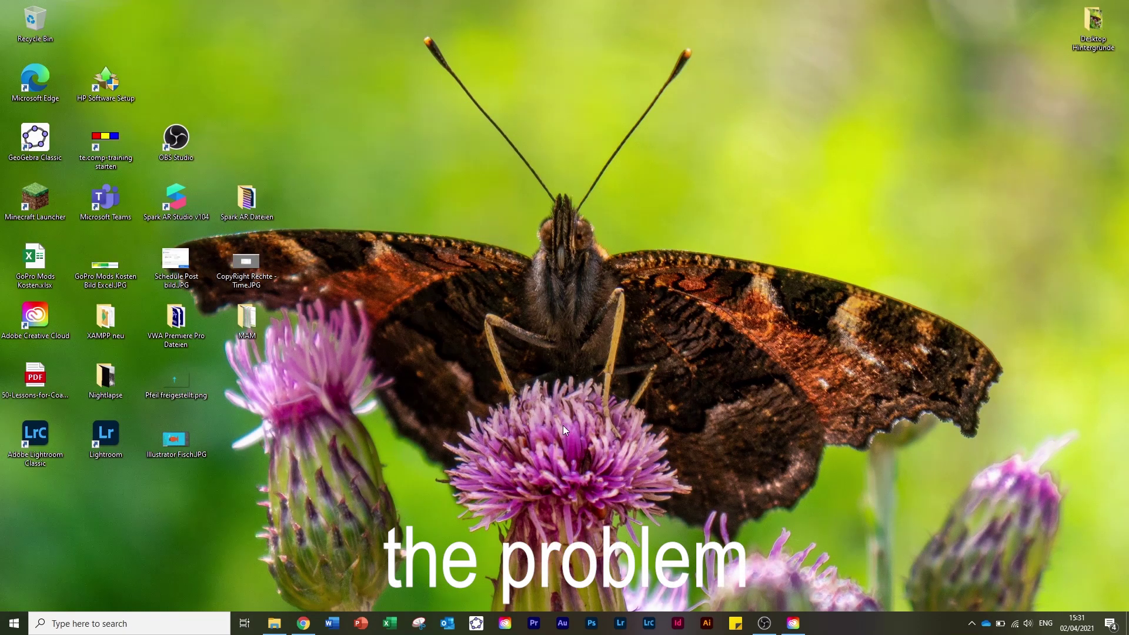
pyautogui.click(533, 623)
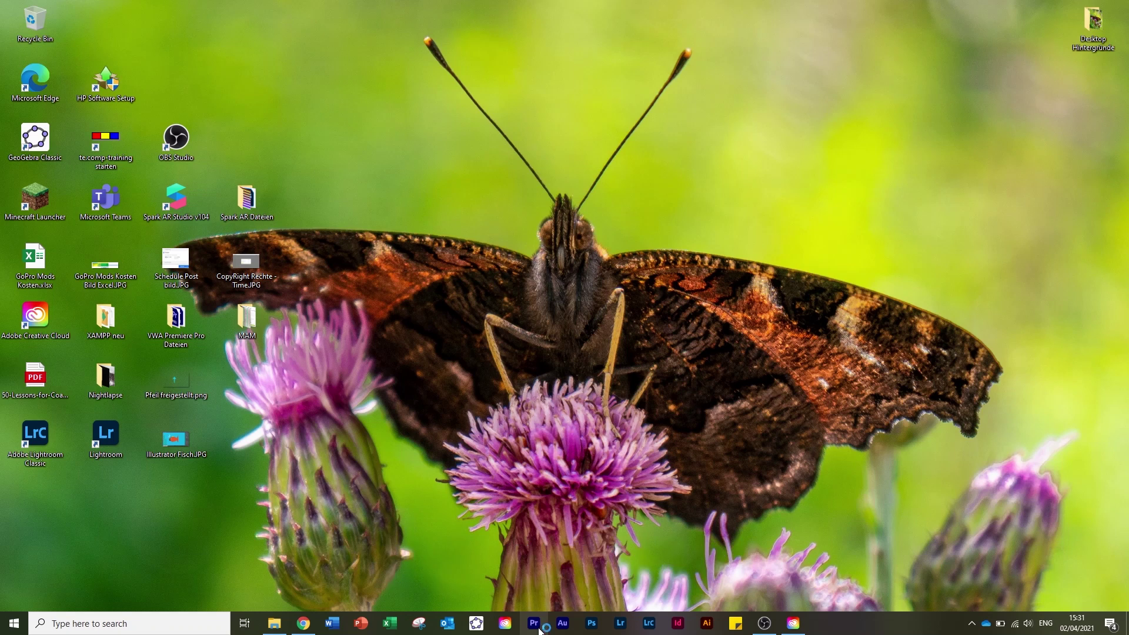
# Step: Open Task Manager via a 'task' search and end the hung Adobe Premiere Pro 2021 process
pyautogui.click(141, 624)
pyautogui.write('task')
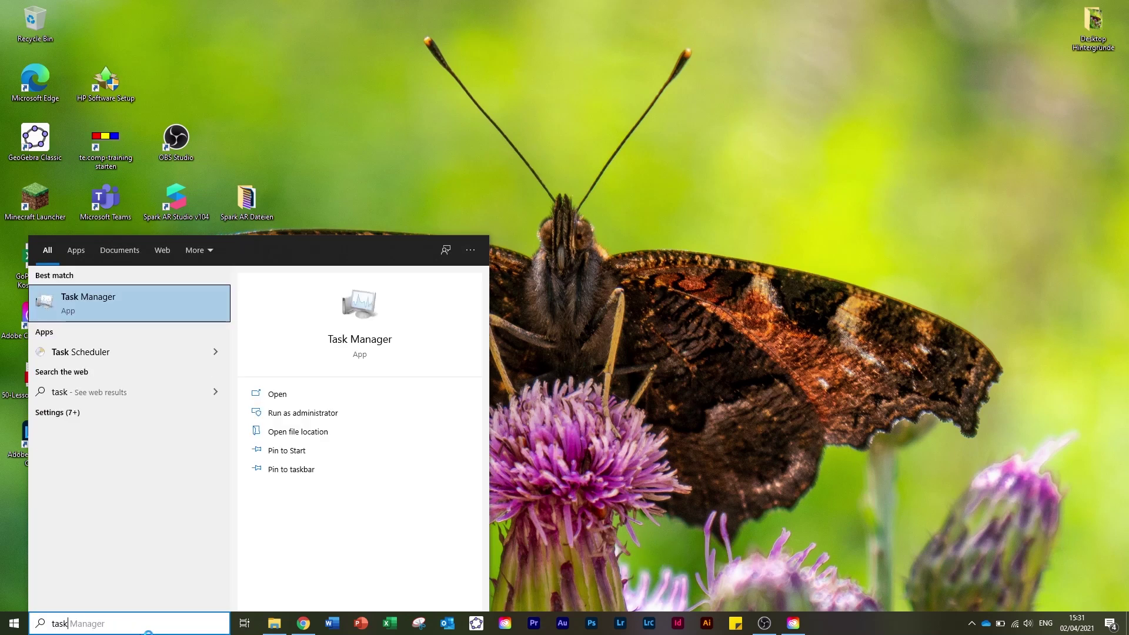
pyautogui.click(165, 302)
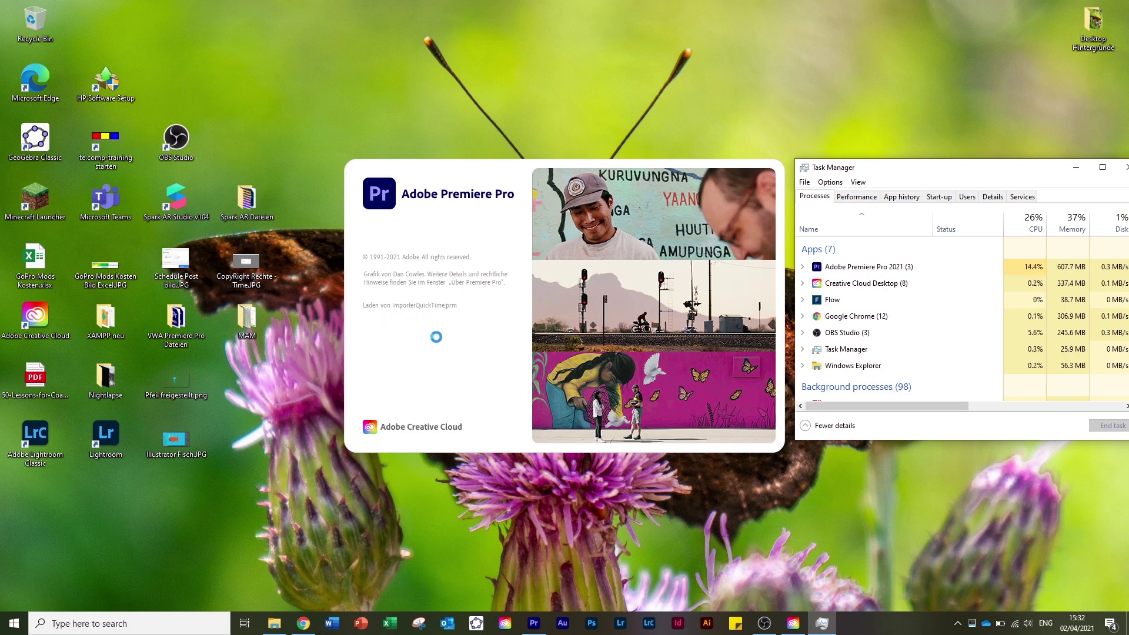
pyautogui.click(903, 264)
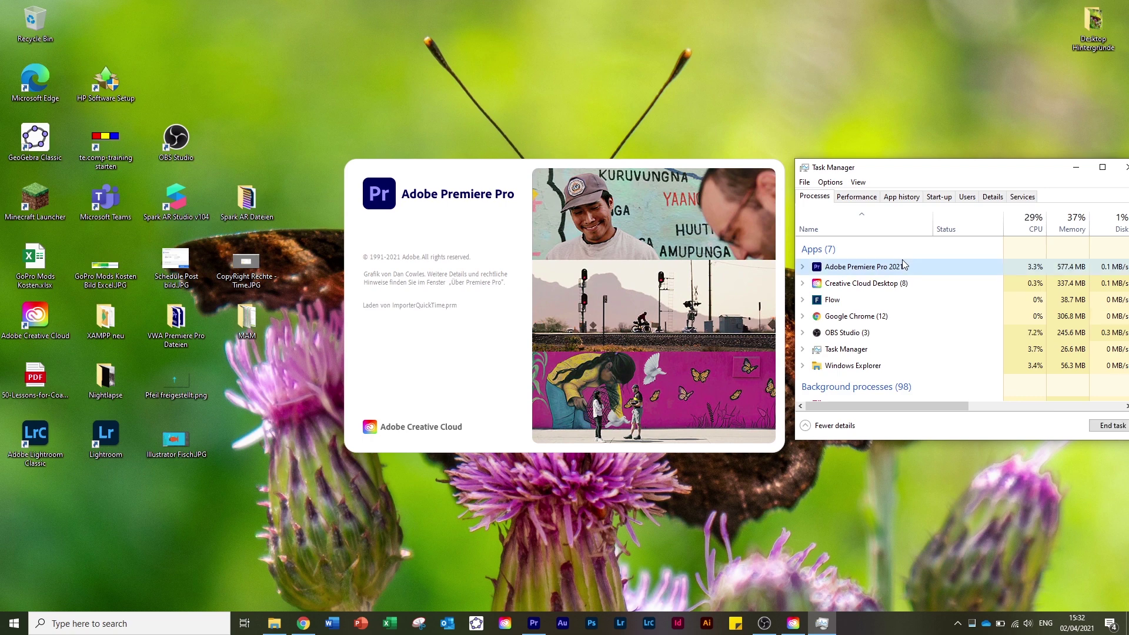
pyautogui.press('Delete')
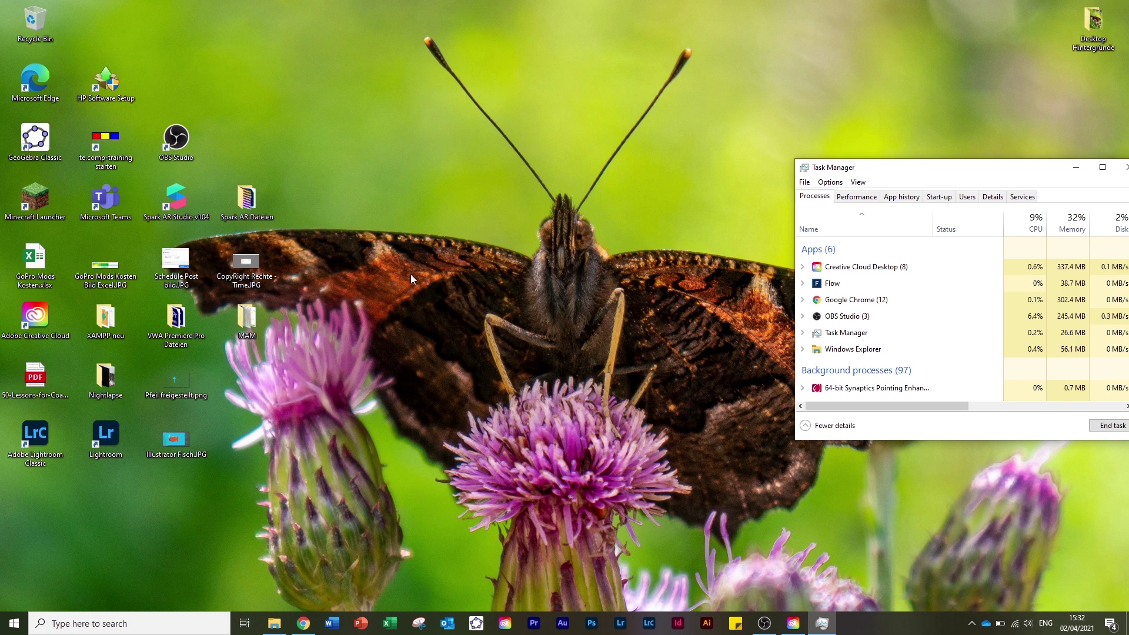
pyautogui.moveTo(951, 175); pyautogui.dragTo(930, 153)
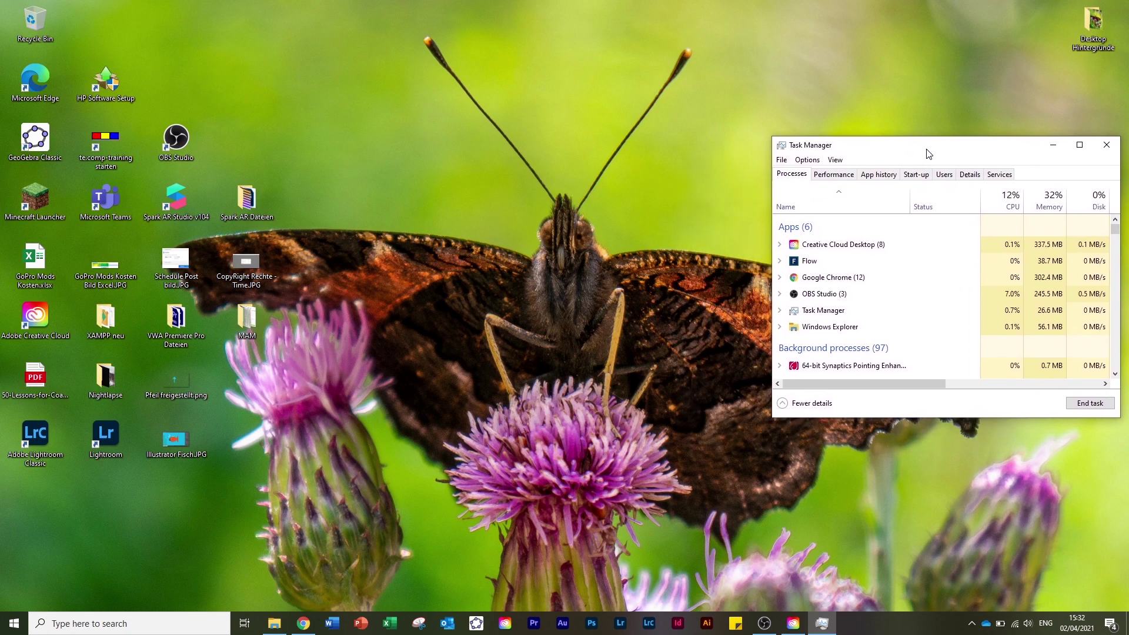
# Step: Bring up the Chrome community thread and select the %APPDATA%\Adobe\Common\Essential Sound path
pyautogui.click(1049, 142)
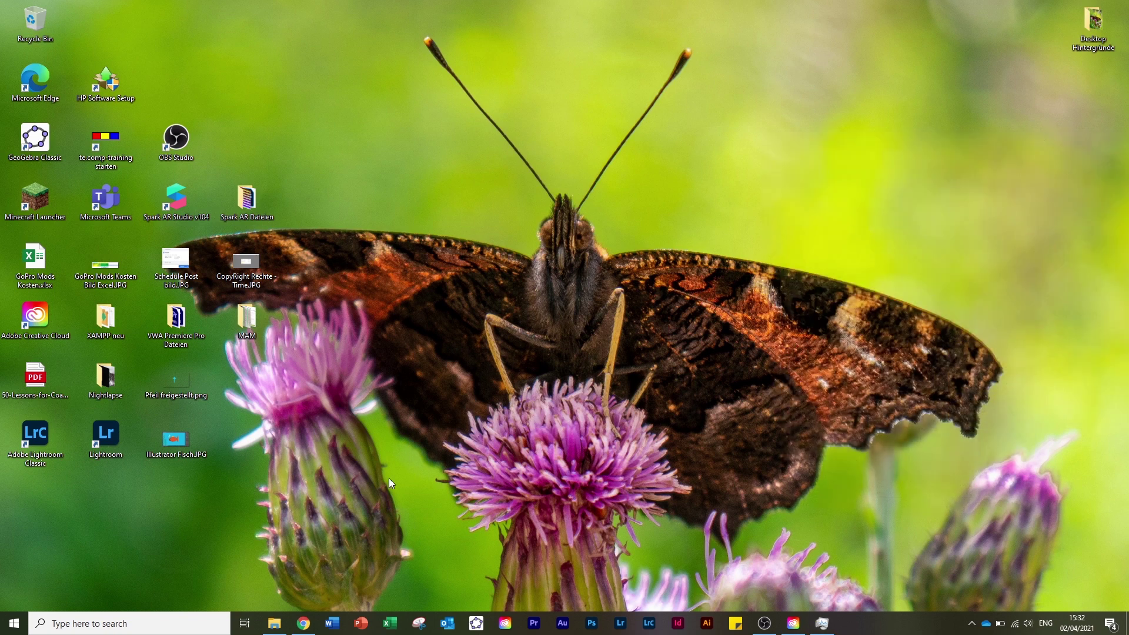
pyautogui.click(304, 623)
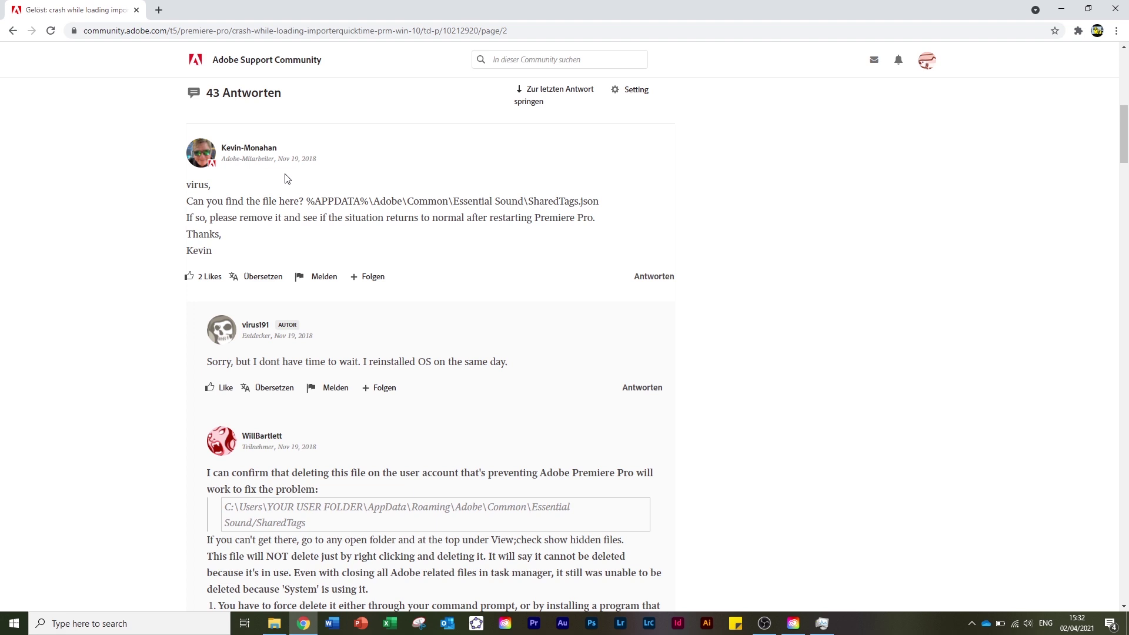
pyautogui.doubleClick(307, 200)
pyautogui.click(531, 199)
pyautogui.moveTo(531, 198); pyautogui.dragTo(601, 205)
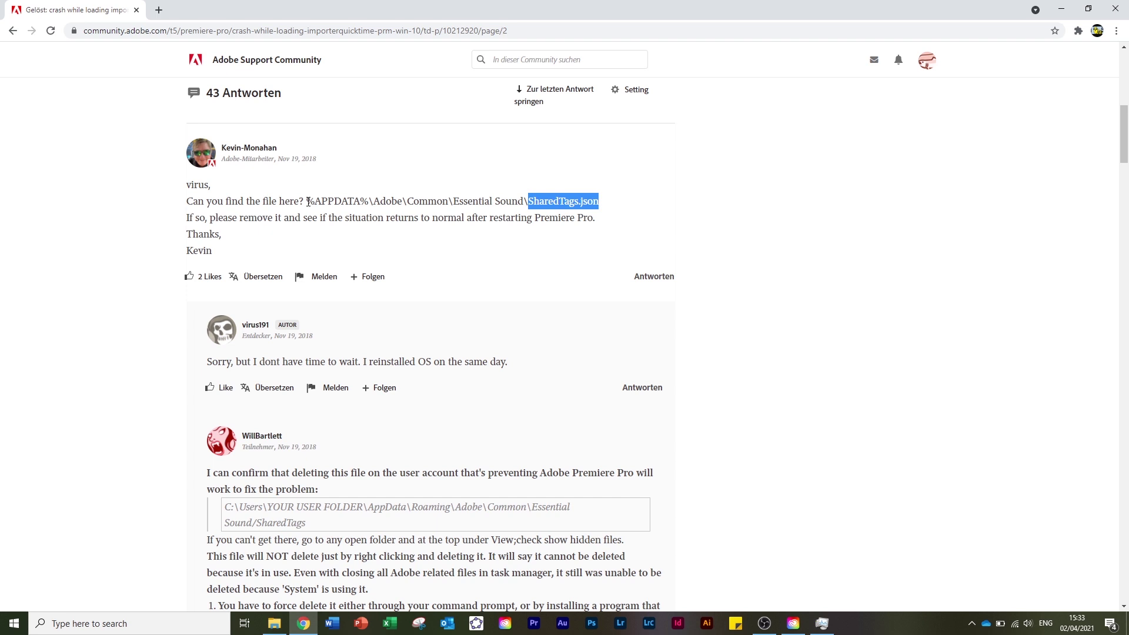
pyautogui.moveTo(307, 201); pyautogui.dragTo(524, 200)
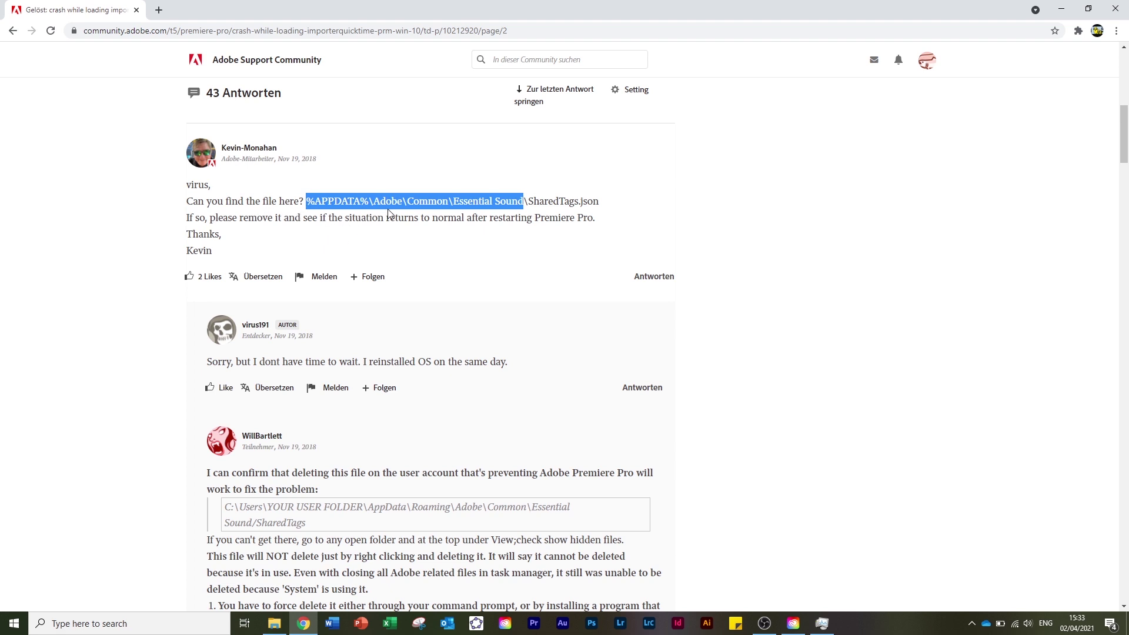
# Step: Copy the Essential Sound path, paste it into the Run dialog and open the folder
pyautogui.hotkey('ctrl', 'c')
pyautogui.press('super+r')
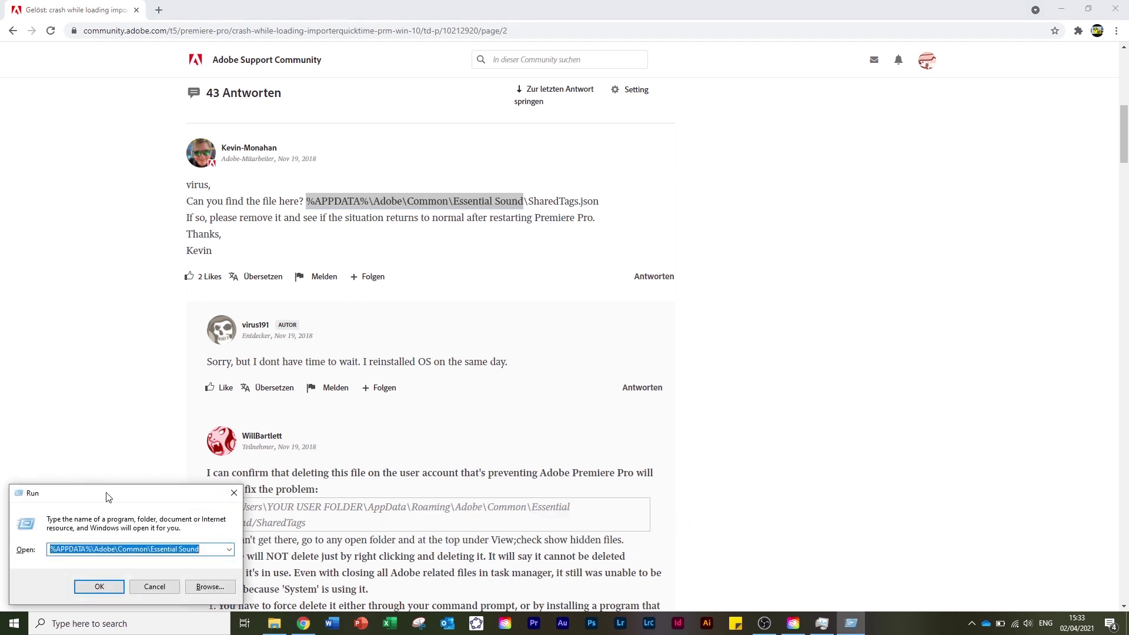
pyautogui.moveTo(120, 498); pyautogui.dragTo(455, 304)
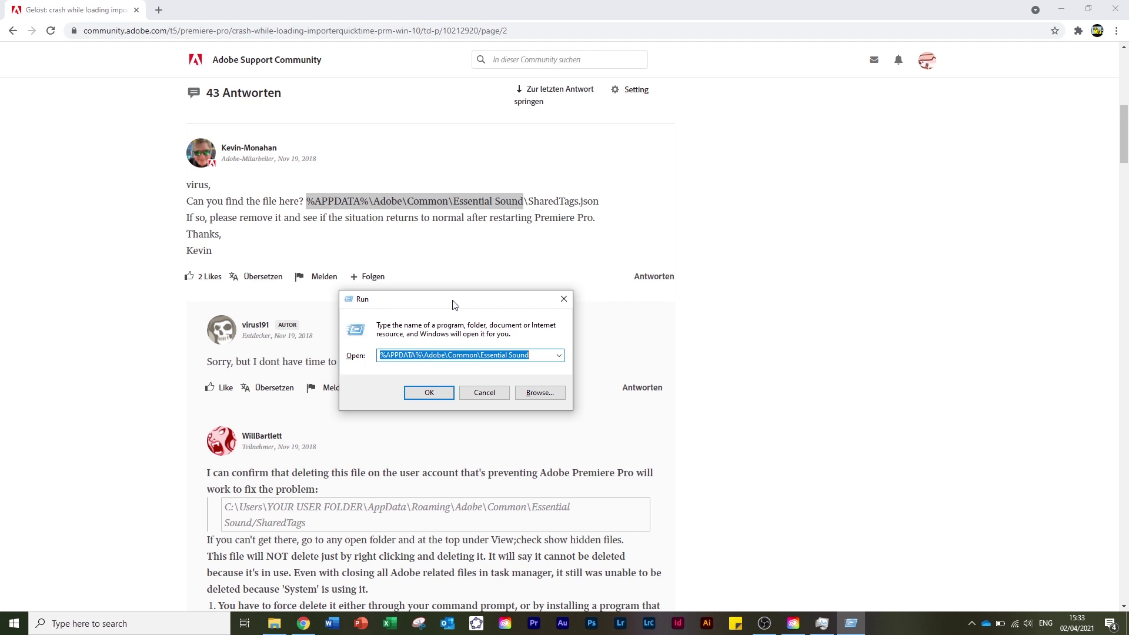
pyautogui.press('BackSpace')
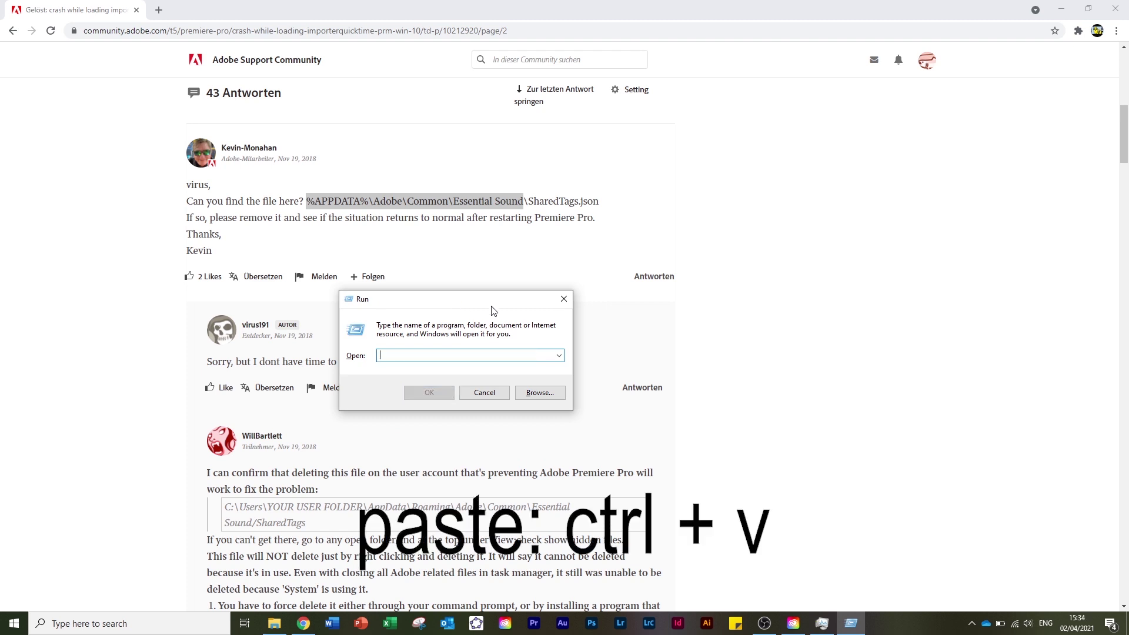
pyautogui.hotkey('ctrl', 'v')
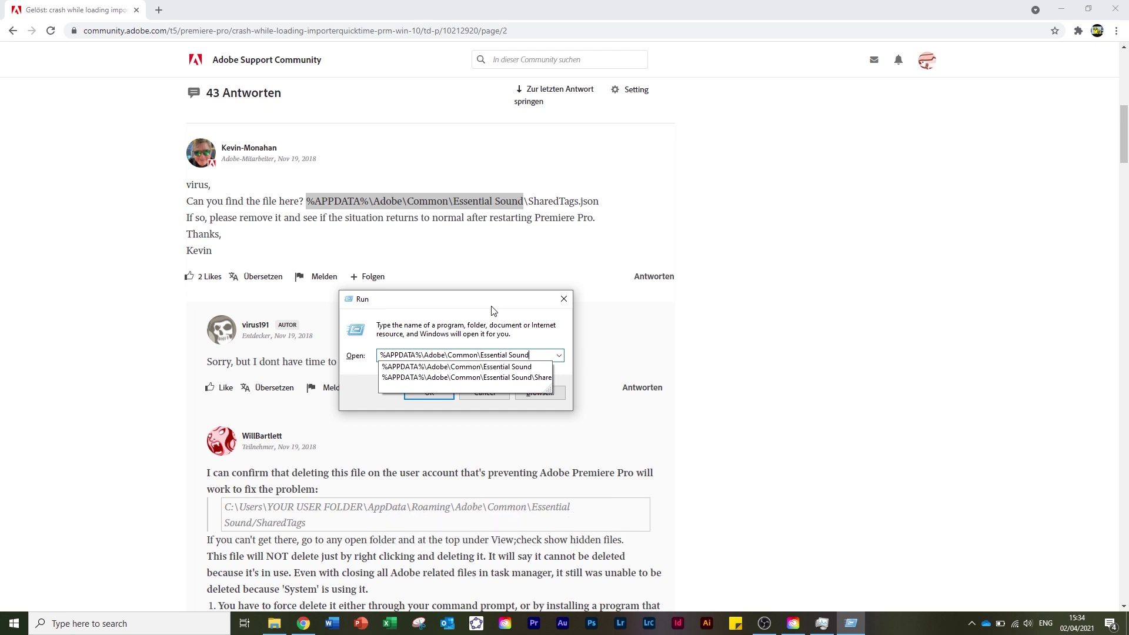
pyautogui.click(435, 393)
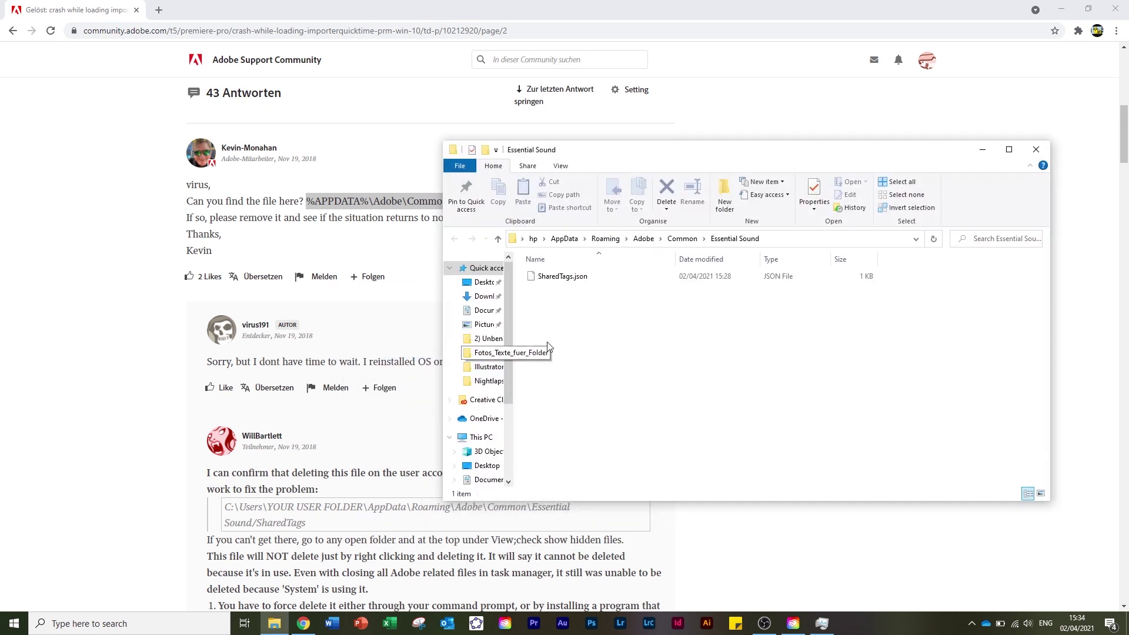
# Step: Delete SharedTags.json from the Essential Sound folder
pyautogui.moveTo(694, 162); pyautogui.dragTo(666, 158)
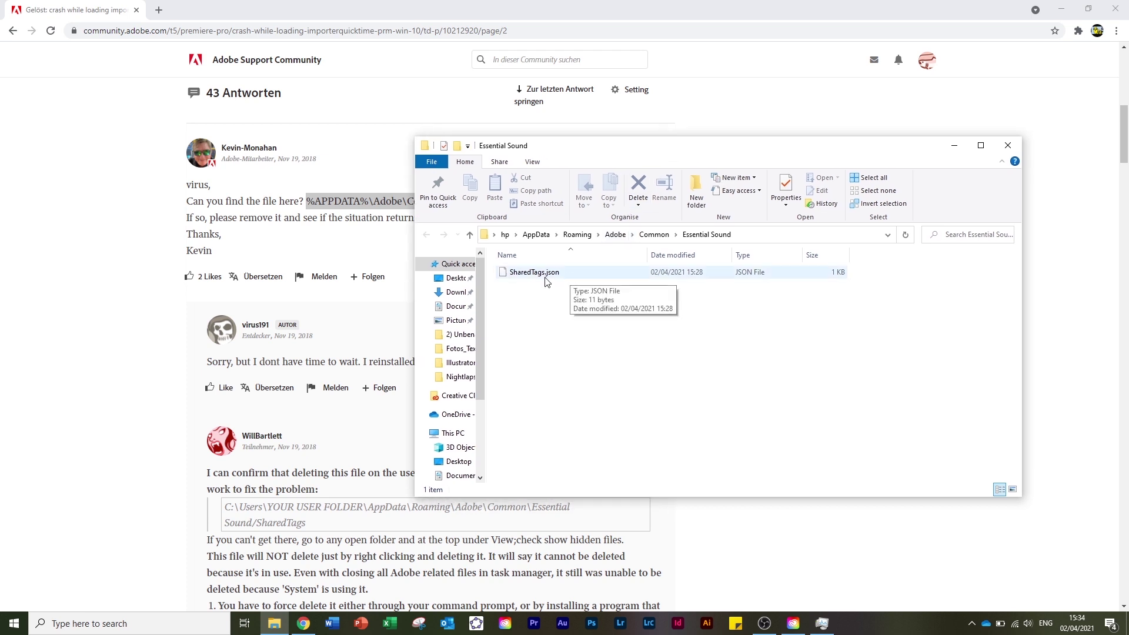
pyautogui.click(564, 275)
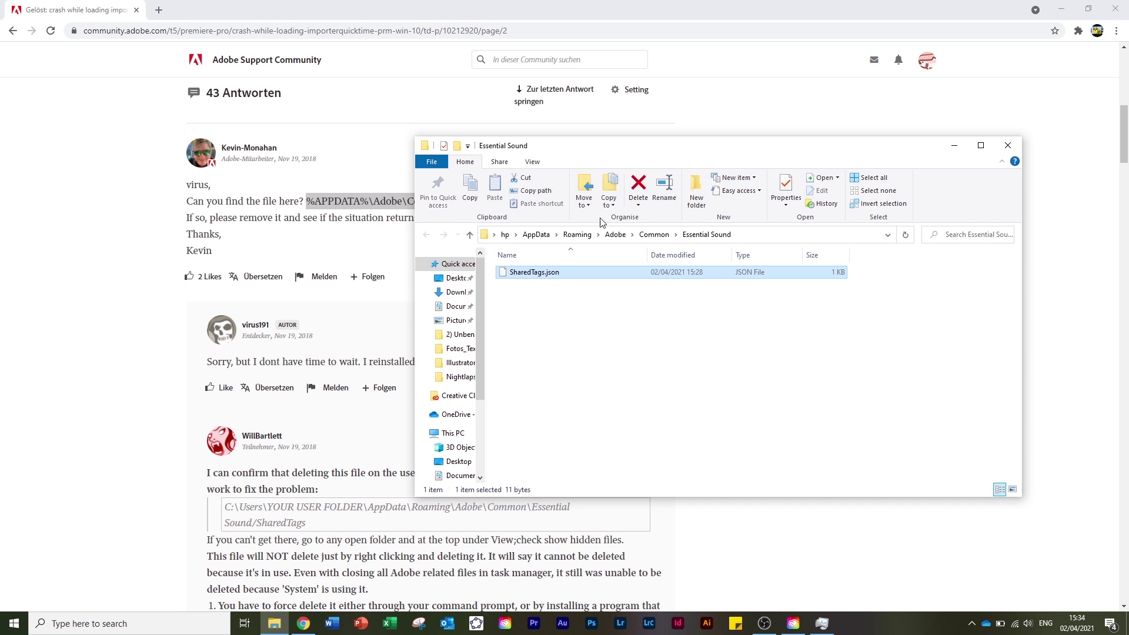
pyautogui.moveTo(658, 145); pyautogui.dragTo(751, 293)
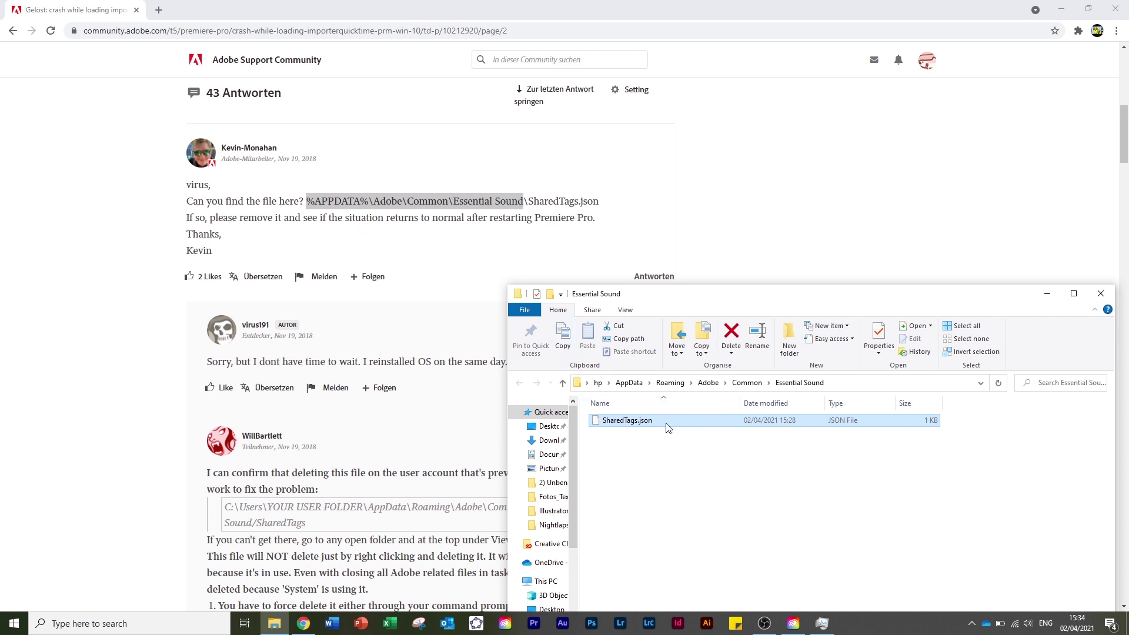
pyautogui.press('Delete')
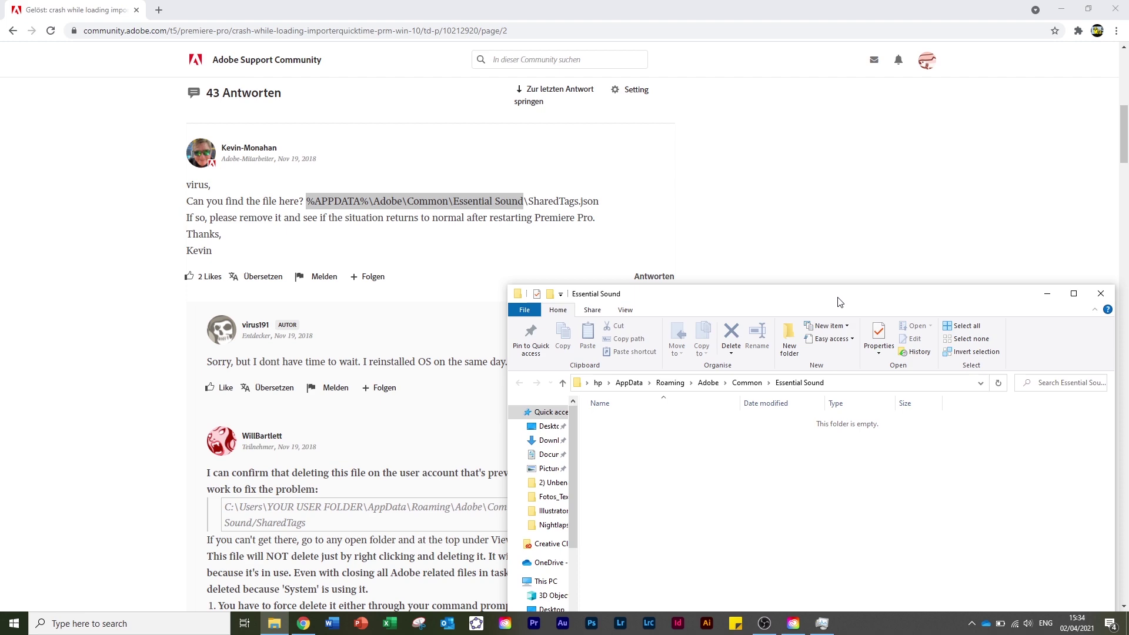
pyautogui.moveTo(840, 302); pyautogui.dragTo(781, 255)
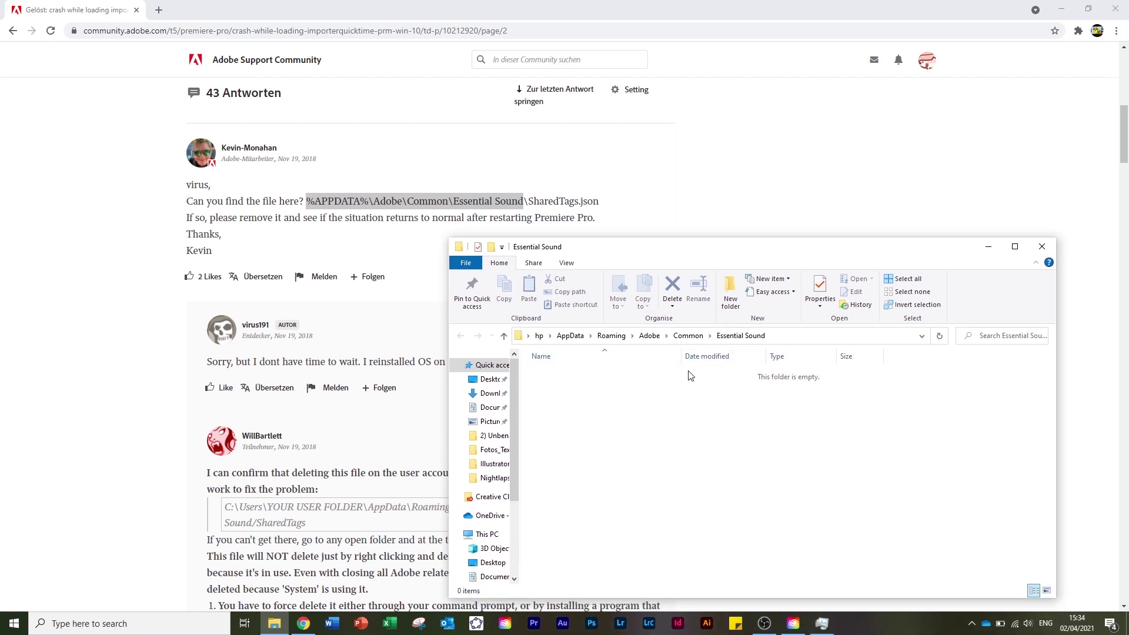
# Step: Permanently delete SharedTags.json from the Recycle Bin and close the bin
pyautogui.click(1065, 12)
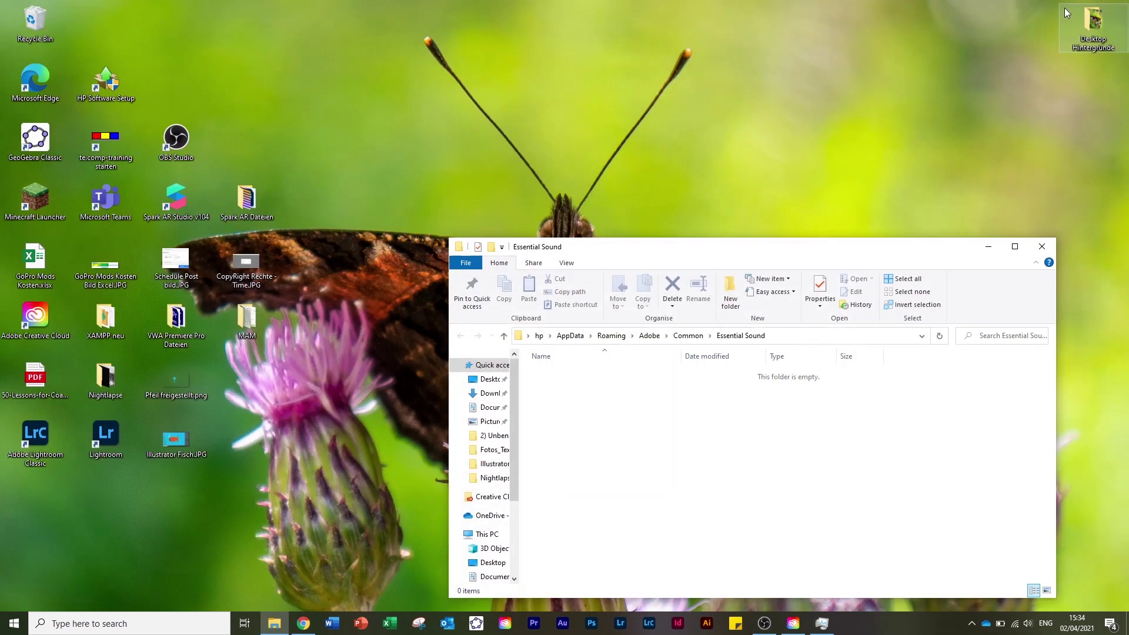
pyautogui.doubleClick(34, 23)
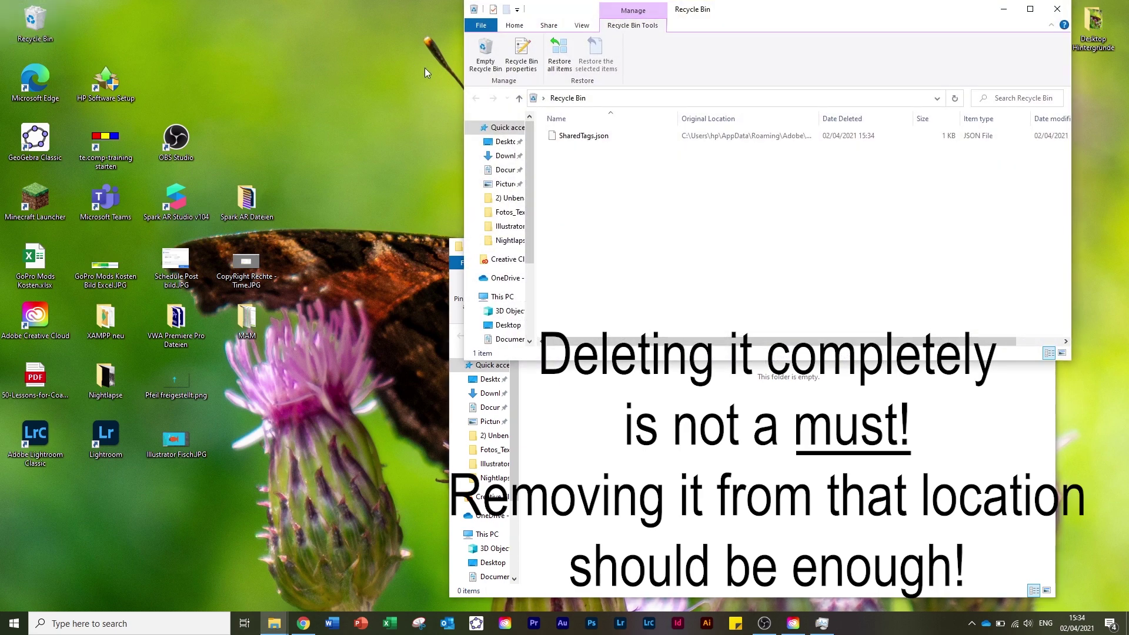
pyautogui.click(621, 137)
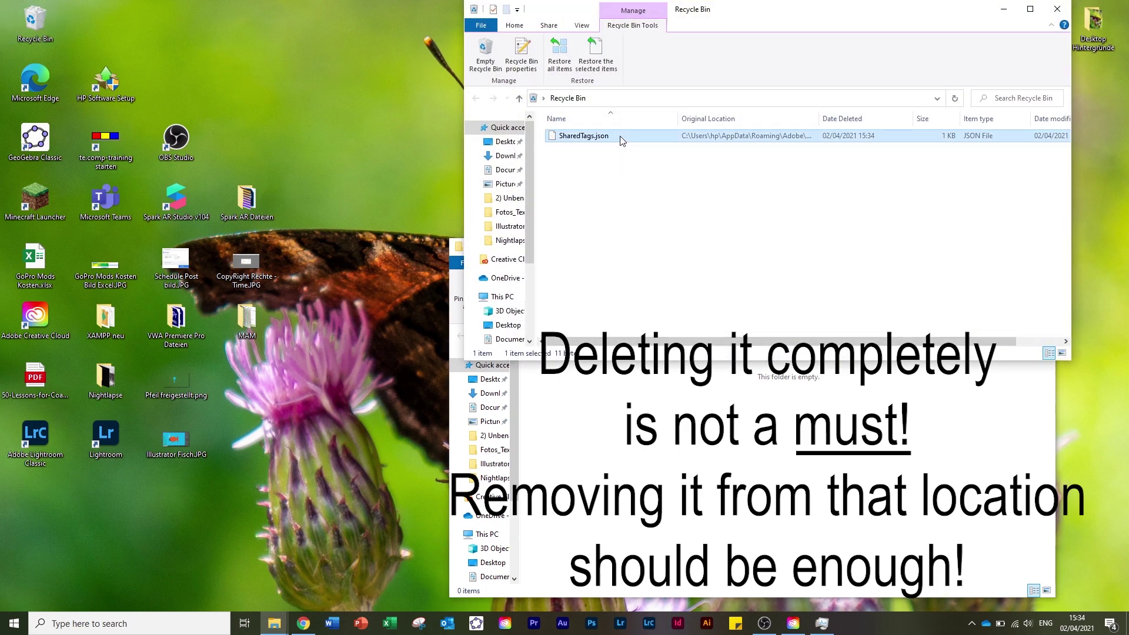
pyautogui.press('Delete')
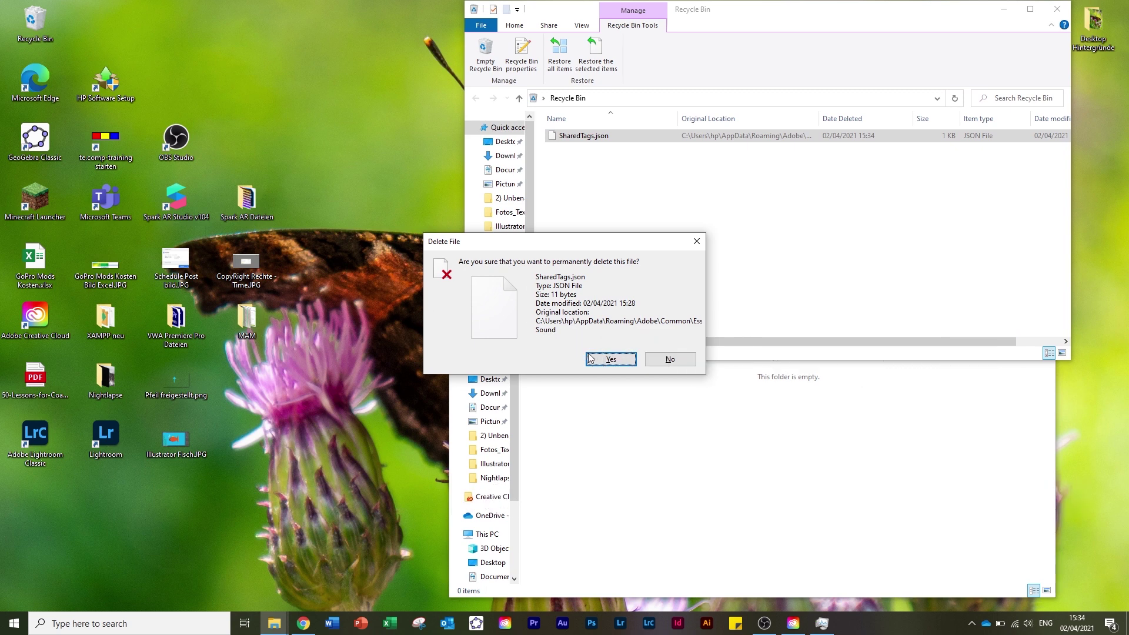
pyautogui.click(610, 360)
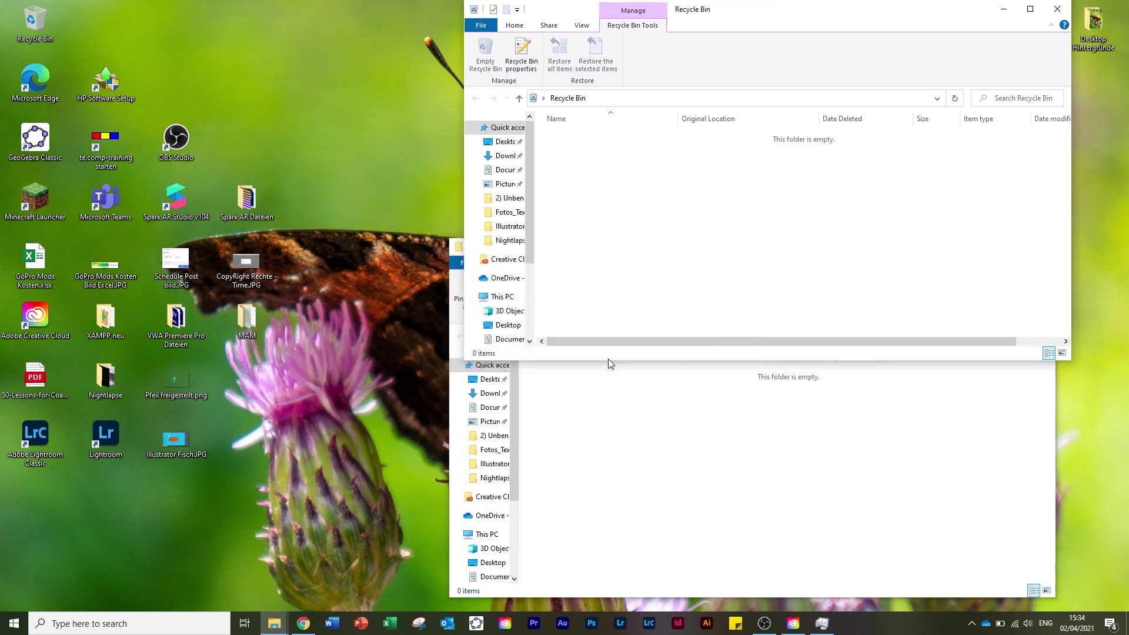
pyautogui.click(1056, 9)
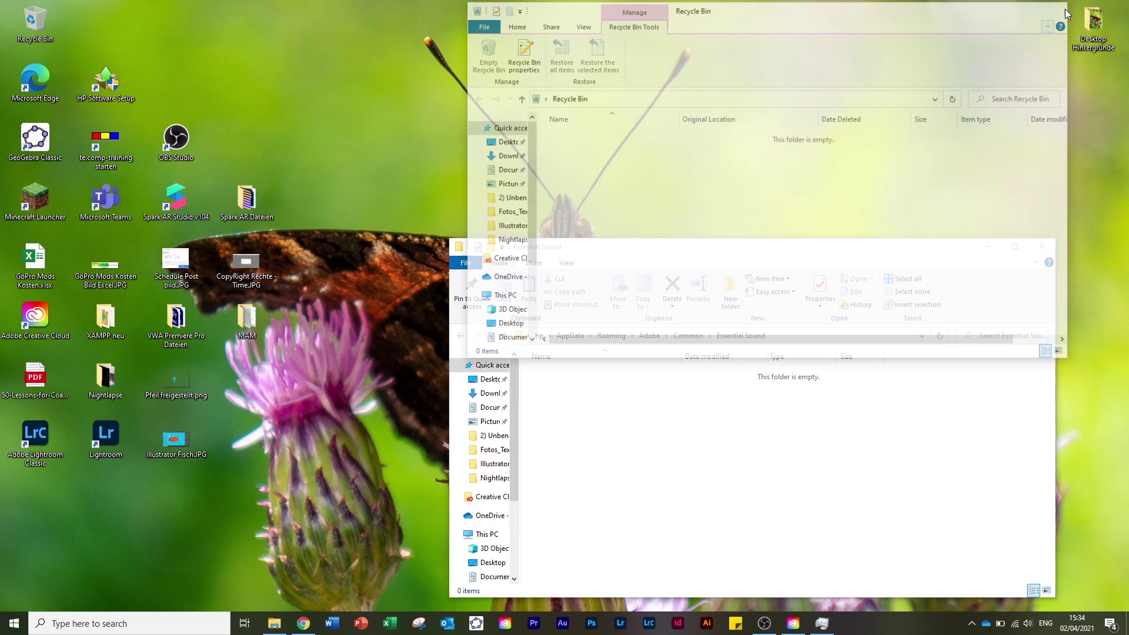
# Step: Minimize Chrome again and close the Essential Sound folder window
pyautogui.click(310, 626)
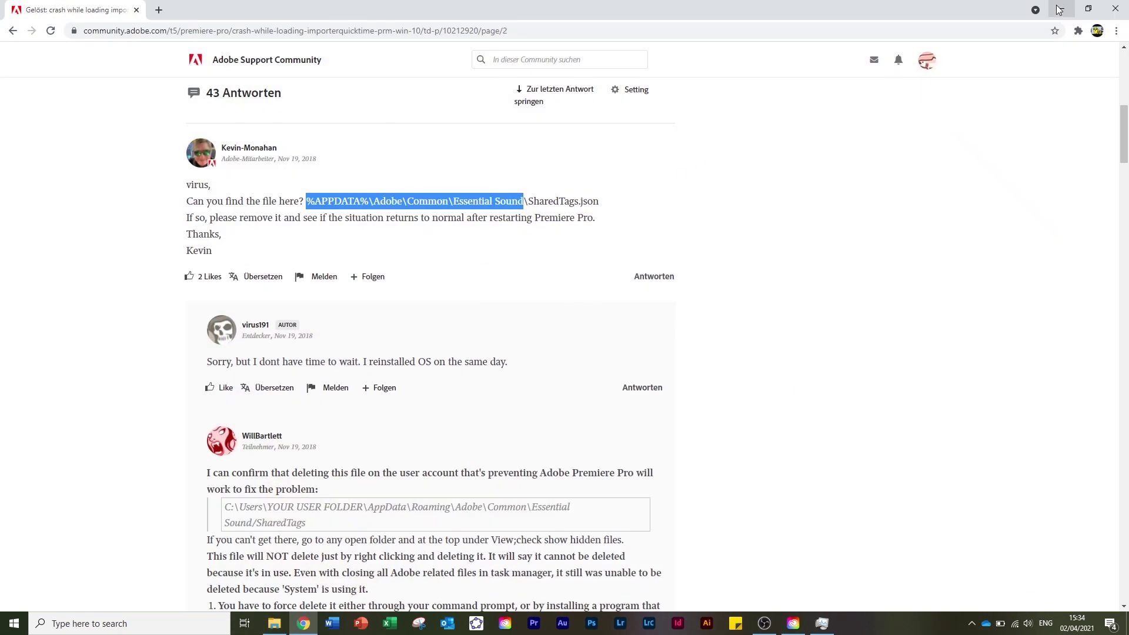
pyautogui.click(1061, 8)
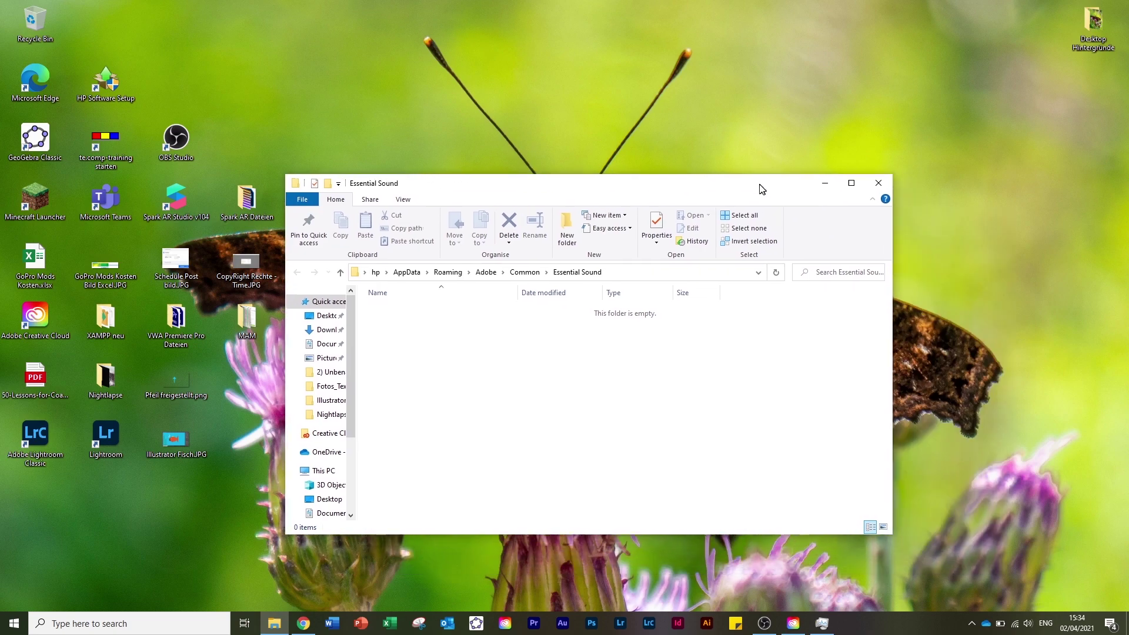
pyautogui.moveTo(762, 189); pyautogui.dragTo(718, 147)
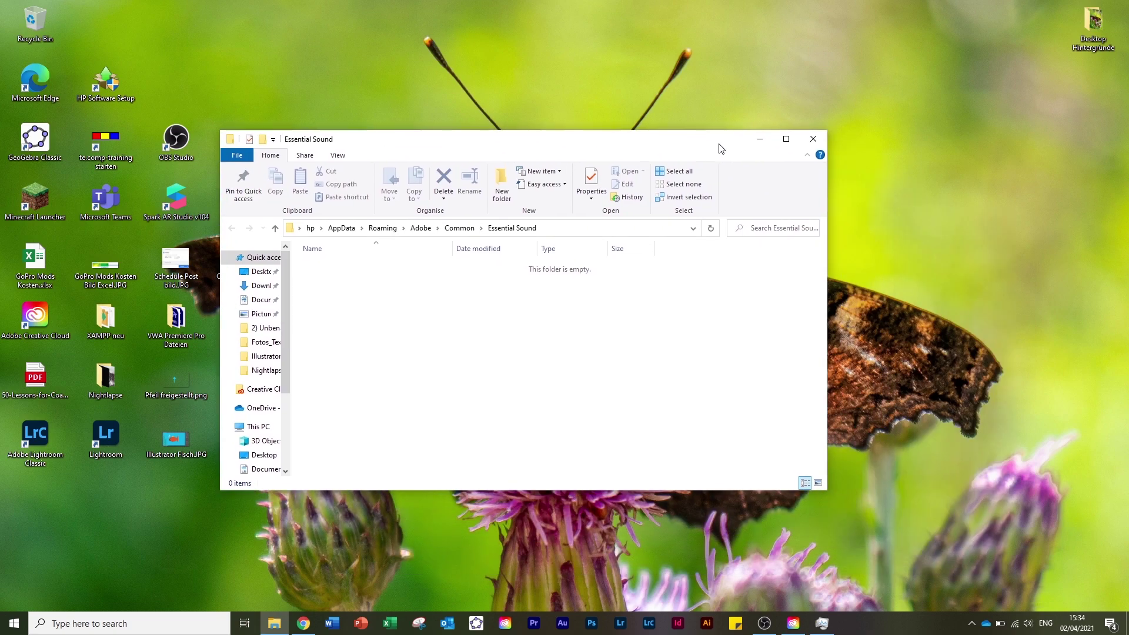
pyautogui.click(814, 138)
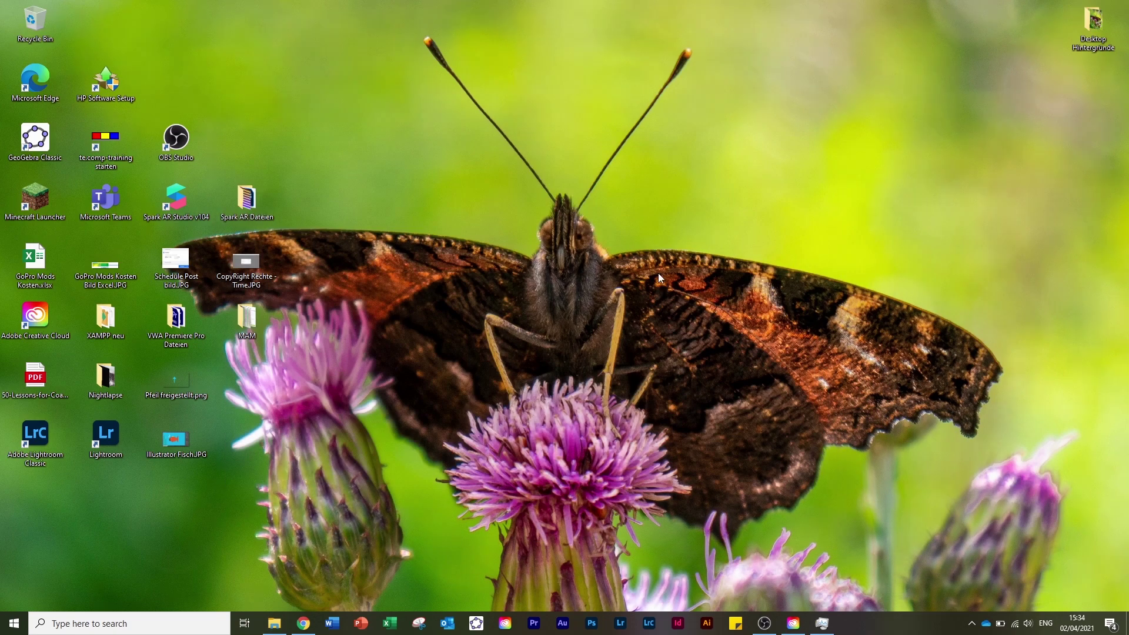
# Step: Search 'prem' in Windows and open the file location of Adobe Premiere Pro 2021
pyautogui.click(303, 623)
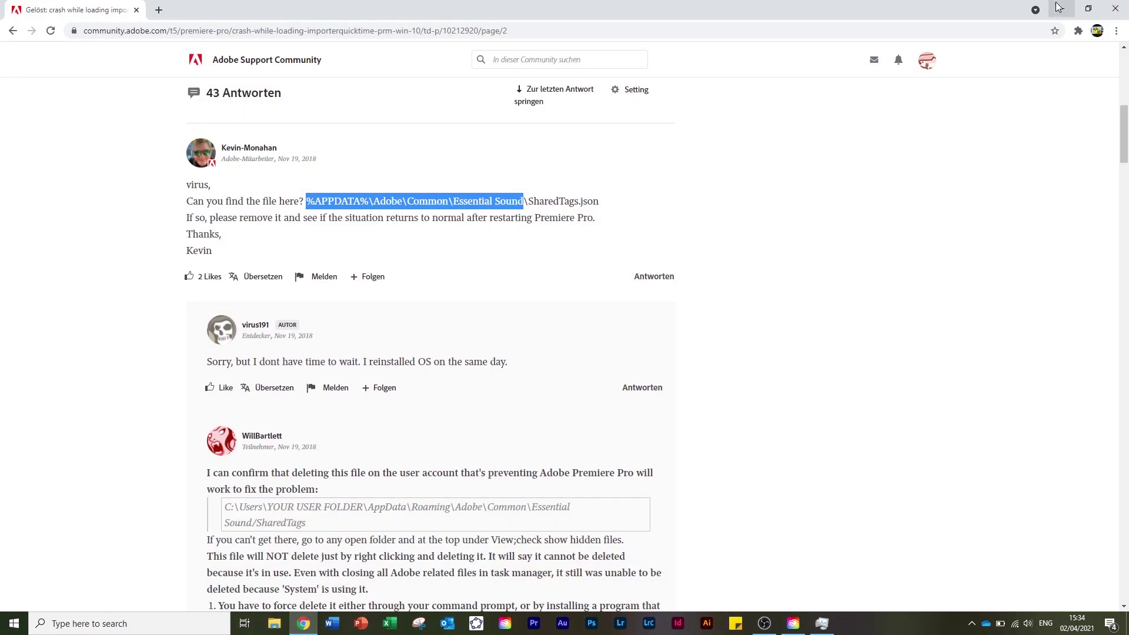
pyautogui.click(1056, 6)
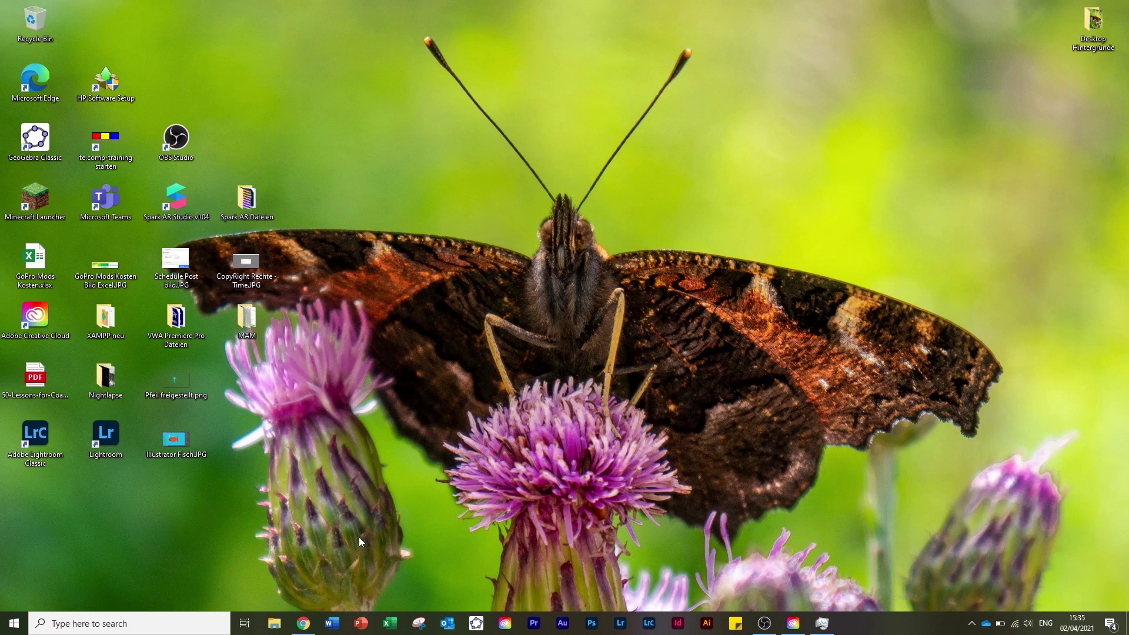
pyautogui.click(177, 624)
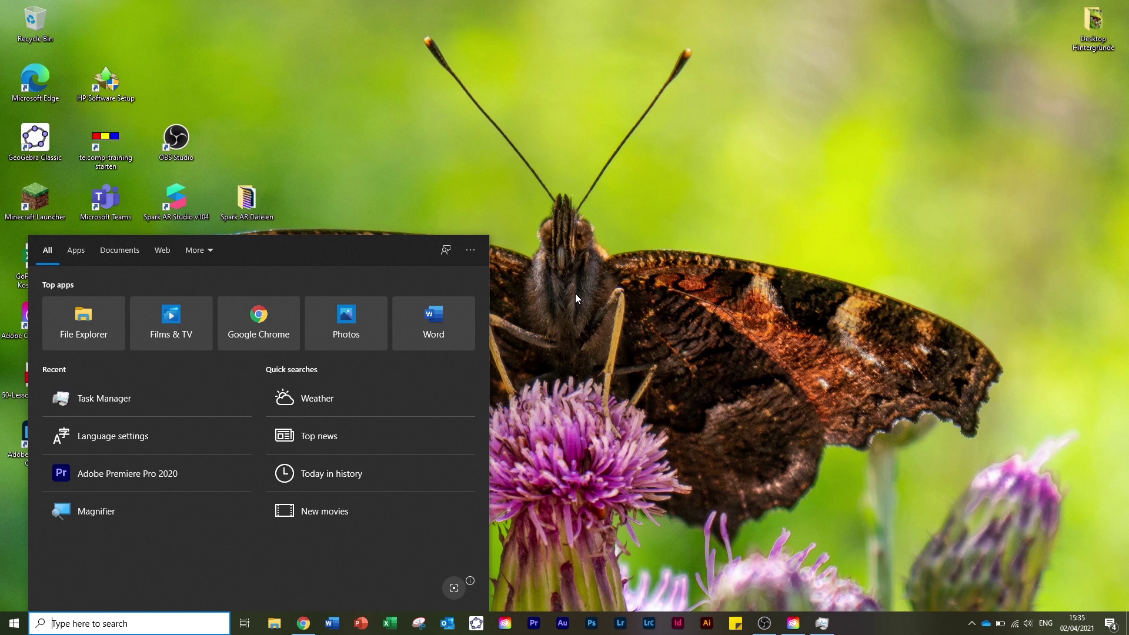
pyautogui.write('prem')
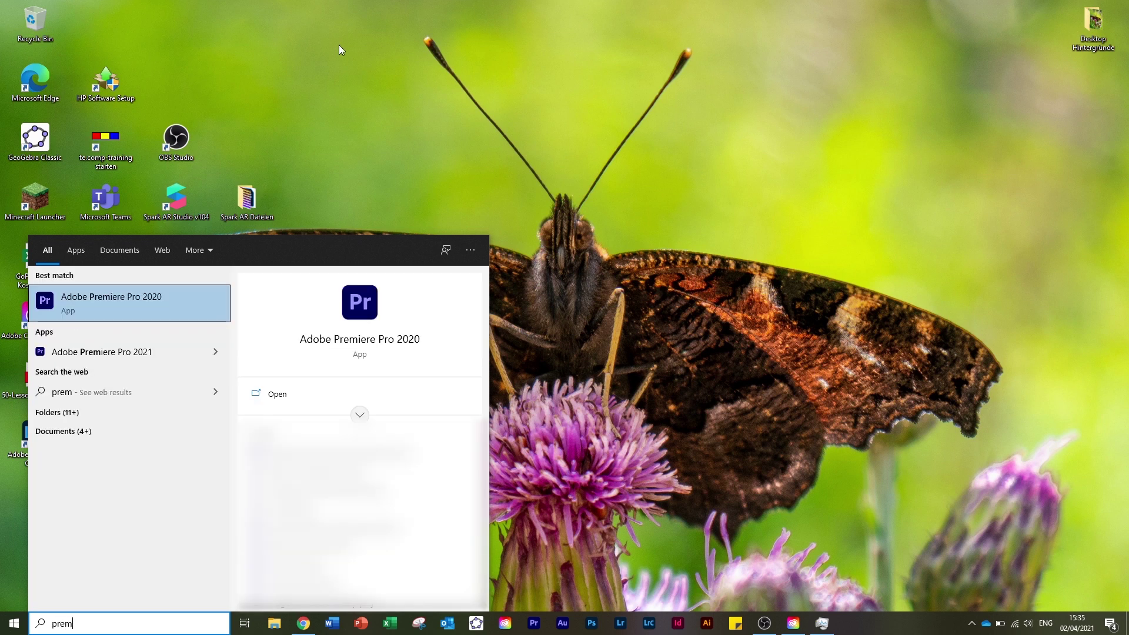
pyautogui.rightClick(114, 361)
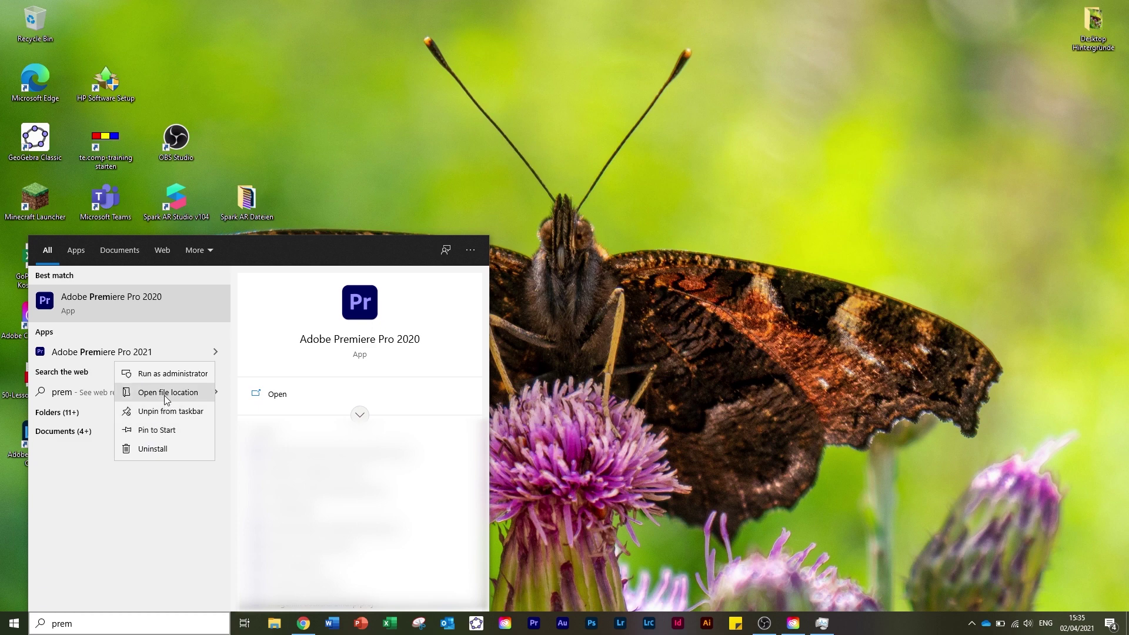
pyautogui.click(167, 394)
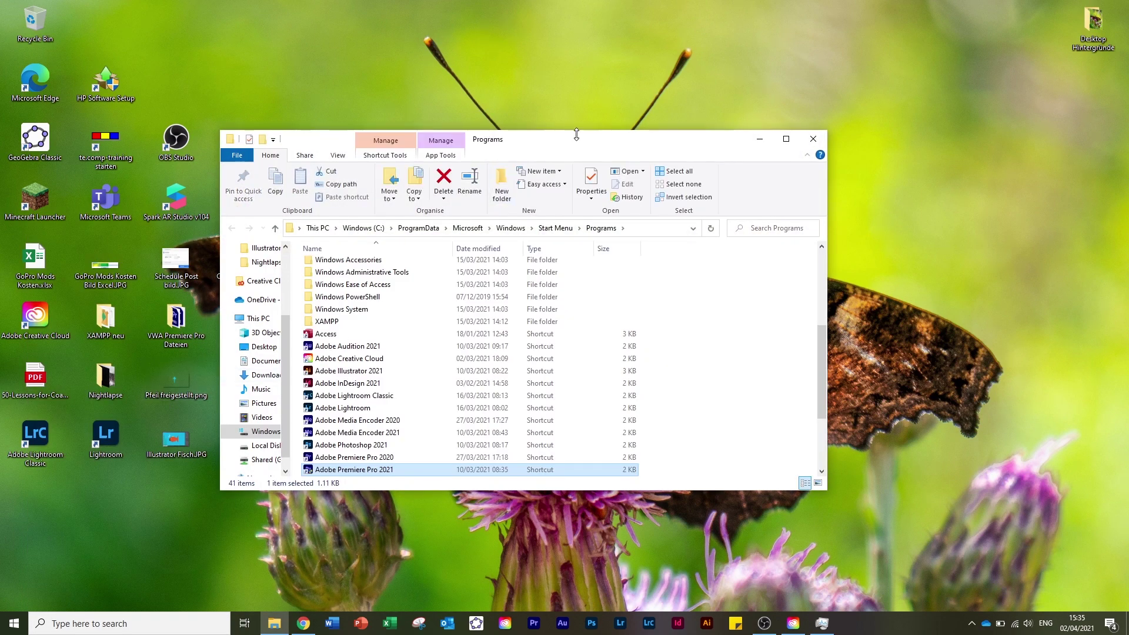
# Step: Open Properties of the Adobe Premiere Pro 2021 shortcut in the Programs folder
pyautogui.moveTo(600, 143); pyautogui.dragTo(726, 84)
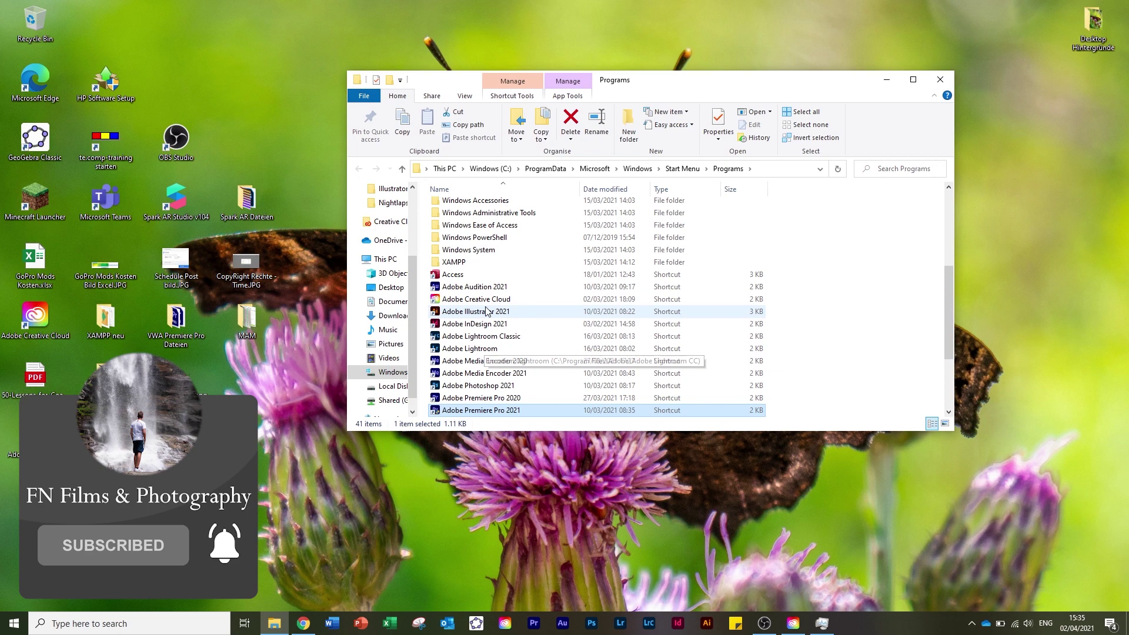
pyautogui.rightClick(476, 415)
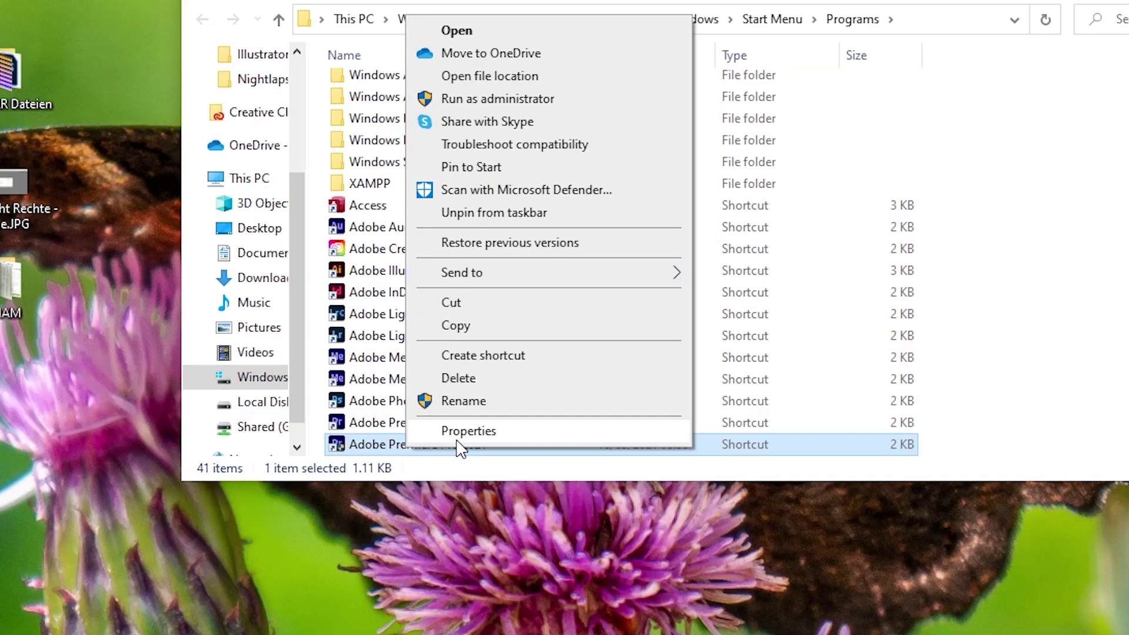
pyautogui.click(457, 435)
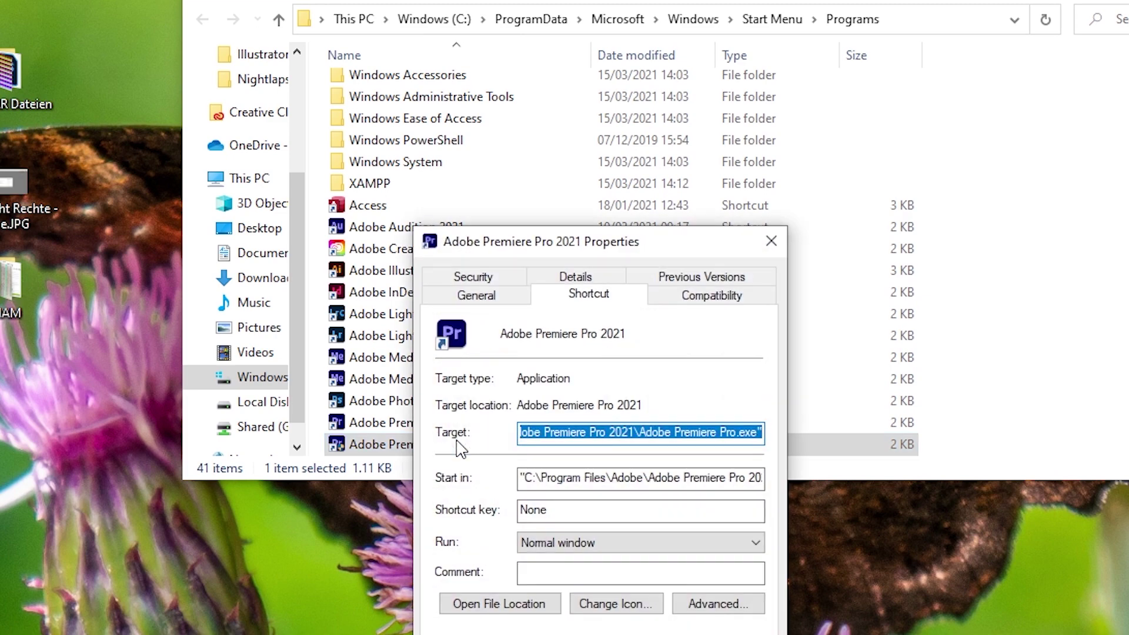
pyautogui.moveTo(602, 234); pyautogui.dragTo(606, 125)
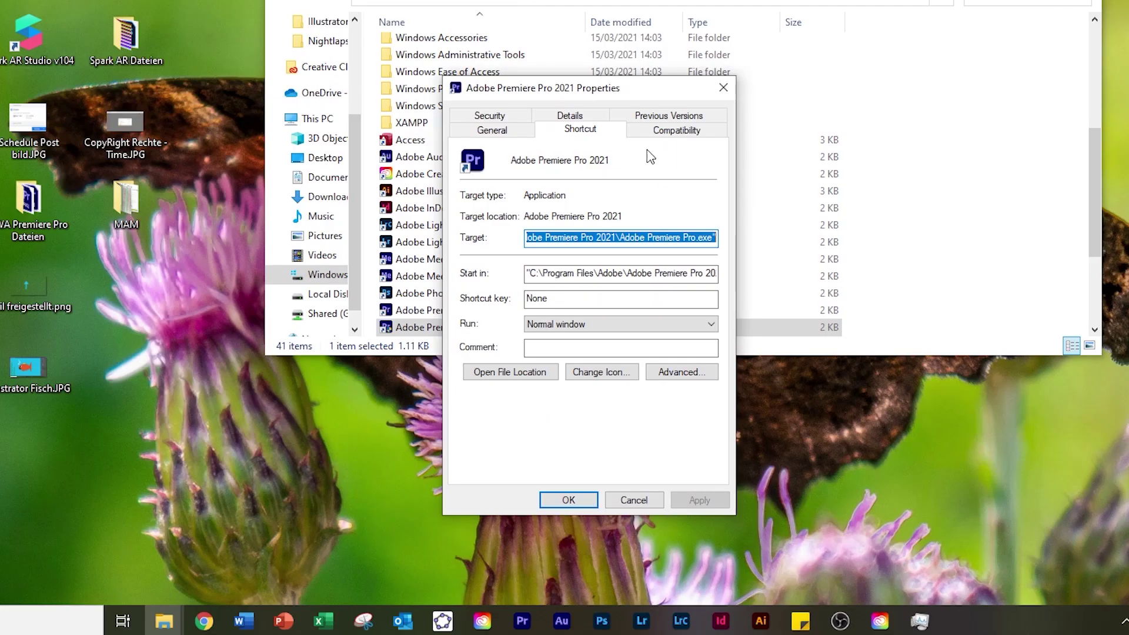
# Step: On the Compatibility tab, tick 'Run this program as an administrator'
pyautogui.click(680, 136)
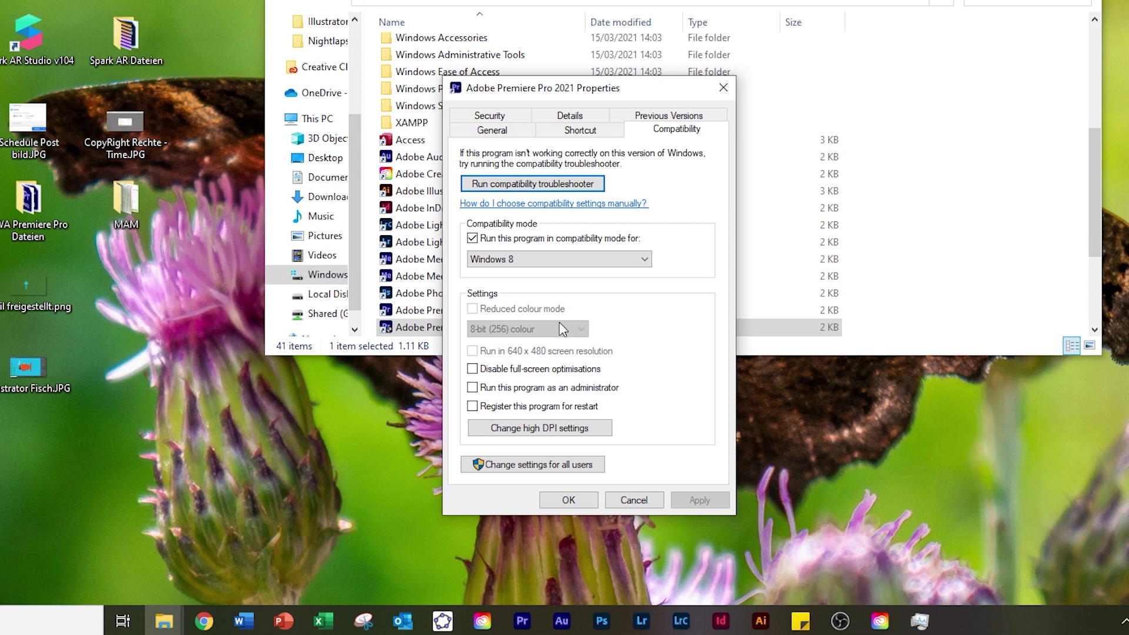
pyautogui.moveTo(639, 96); pyautogui.dragTo(703, 33)
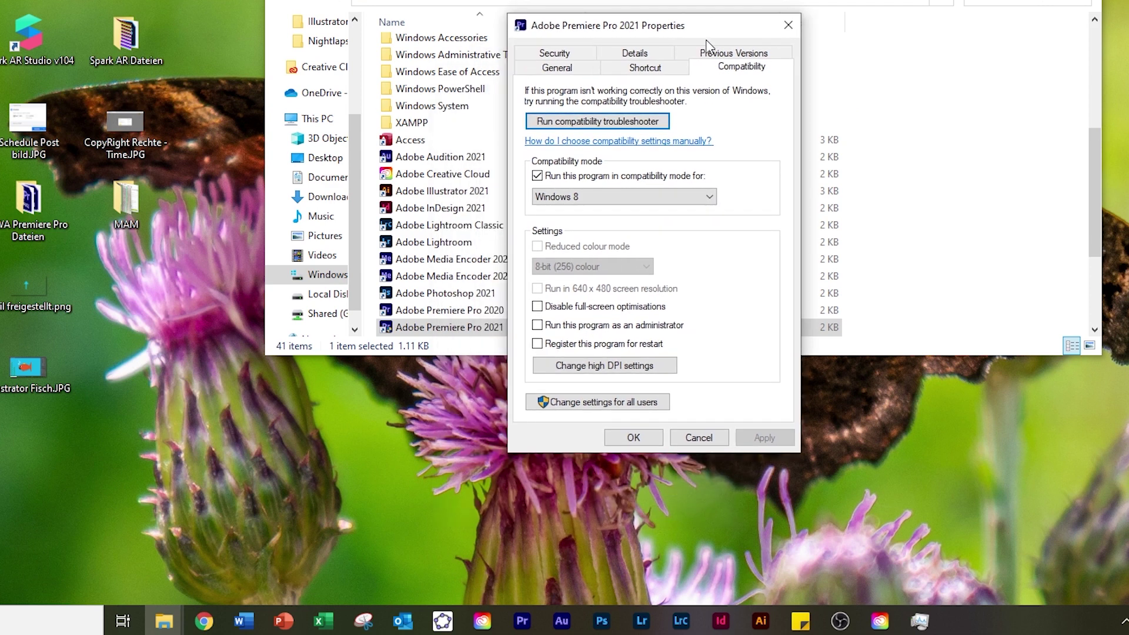
pyautogui.click(537, 325)
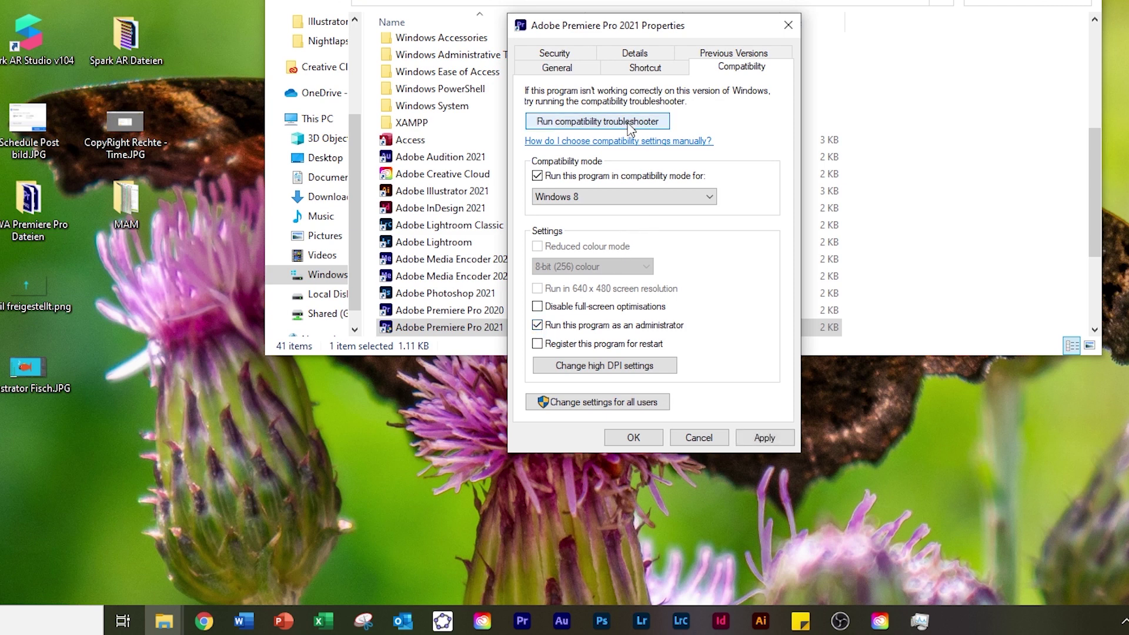
pyautogui.click(660, 120)
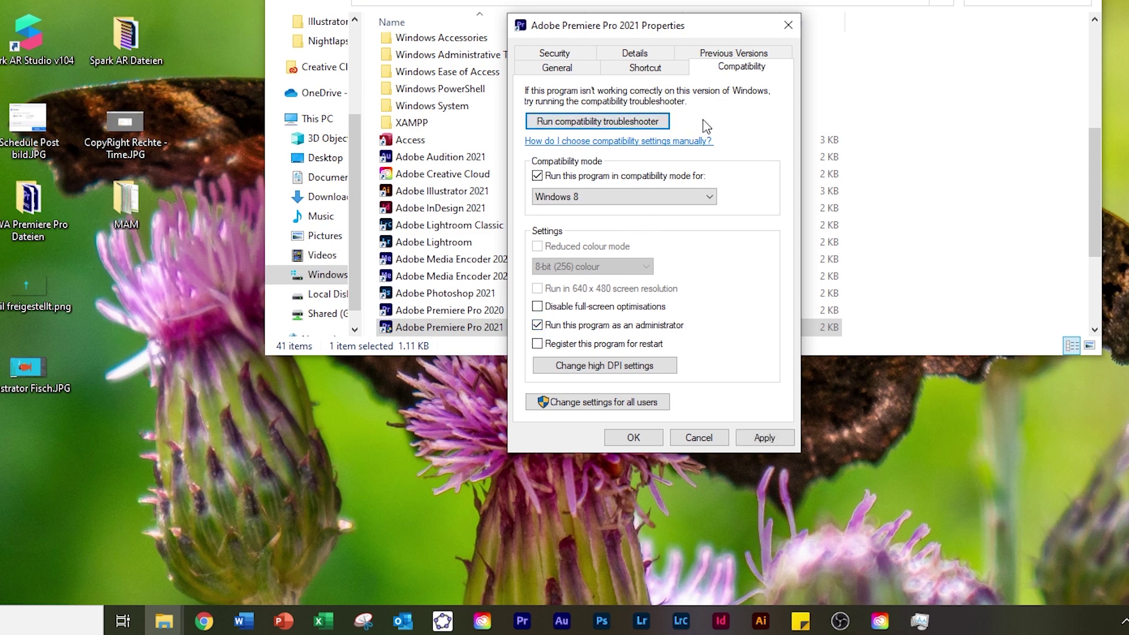
# Step: Troubleshoot Premiere Pro as needing additional permissions and working on Windows 8
pyautogui.click(635, 122)
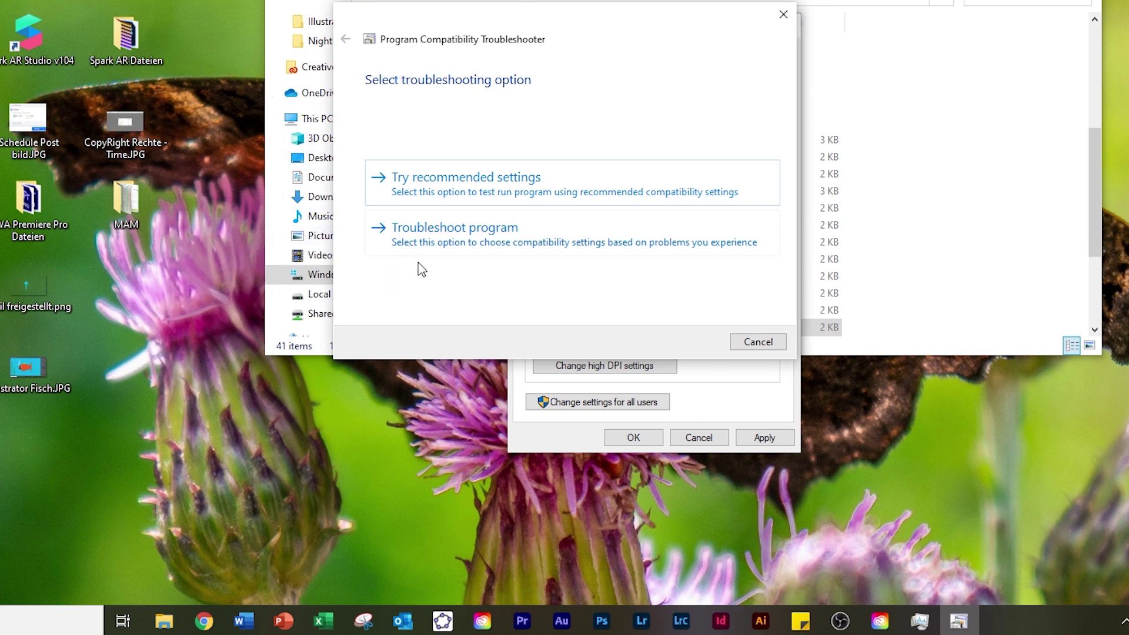
pyautogui.click(479, 249)
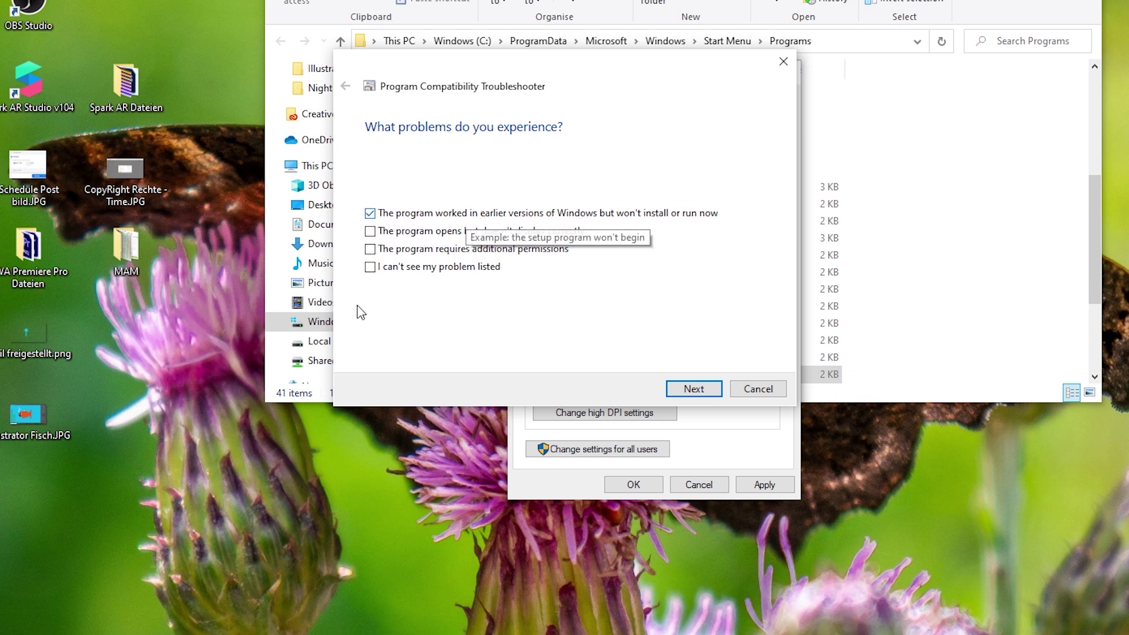
pyautogui.click(376, 253)
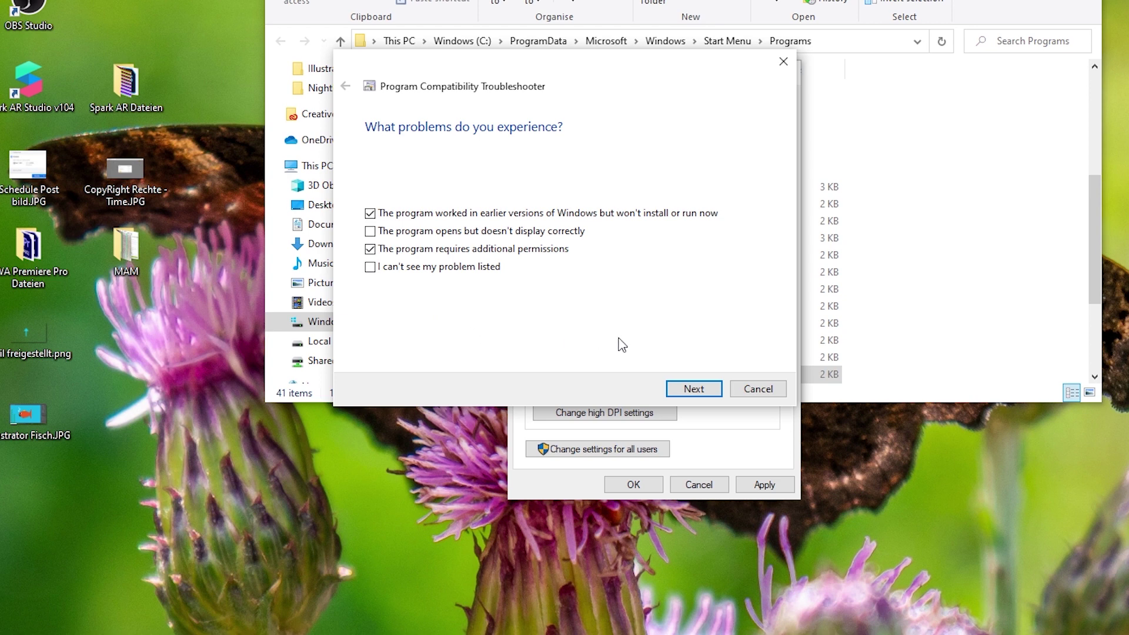
pyautogui.click(694, 390)
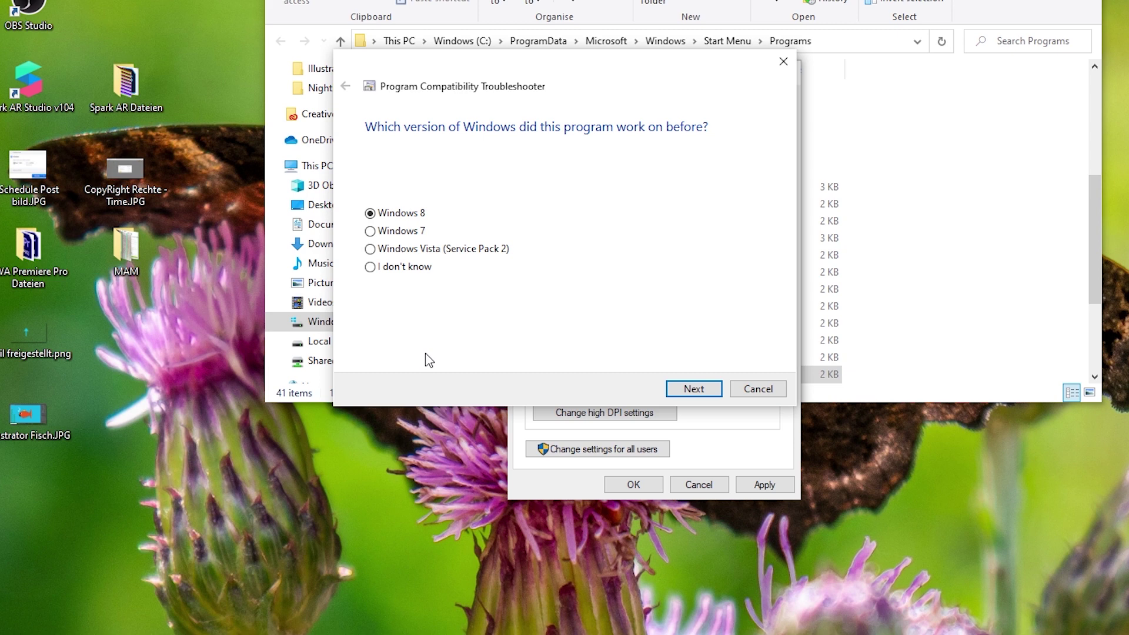
pyautogui.click(371, 268)
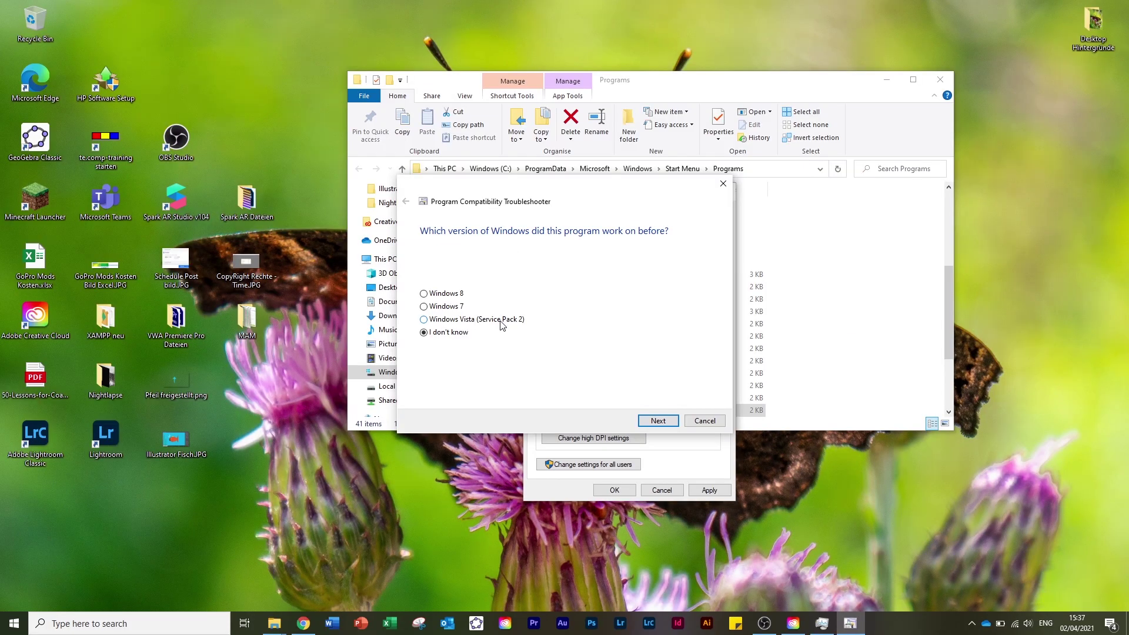
pyautogui.click(423, 294)
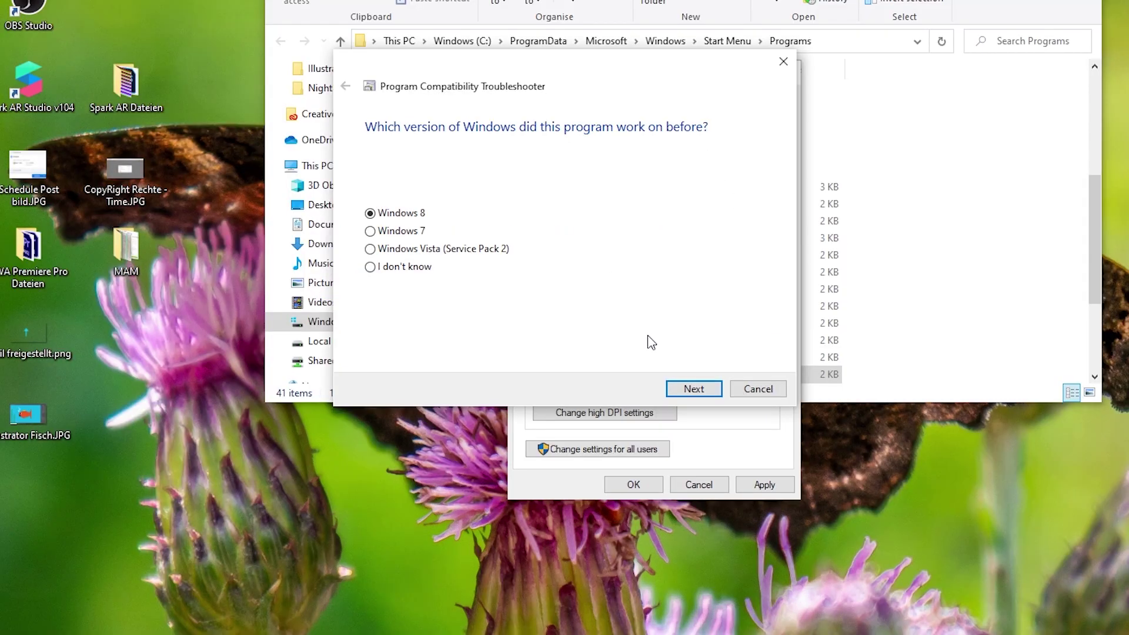
pyautogui.click(693, 387)
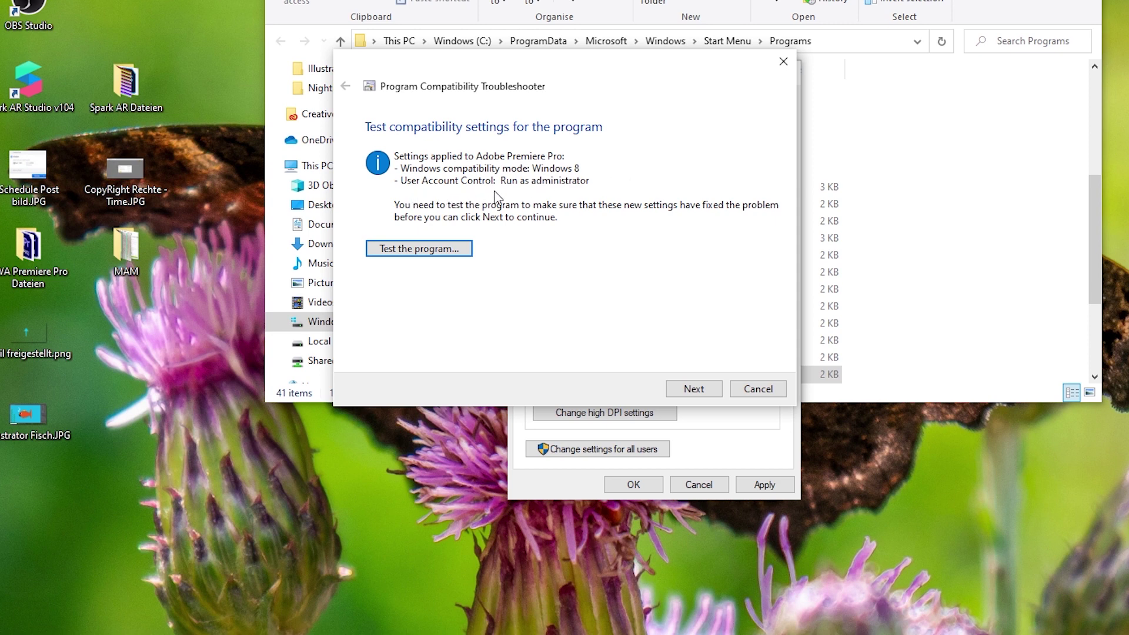
# Step: Test-launch Premiere Pro 2021 with administrator rights until its start page appears
pyautogui.click(421, 257)
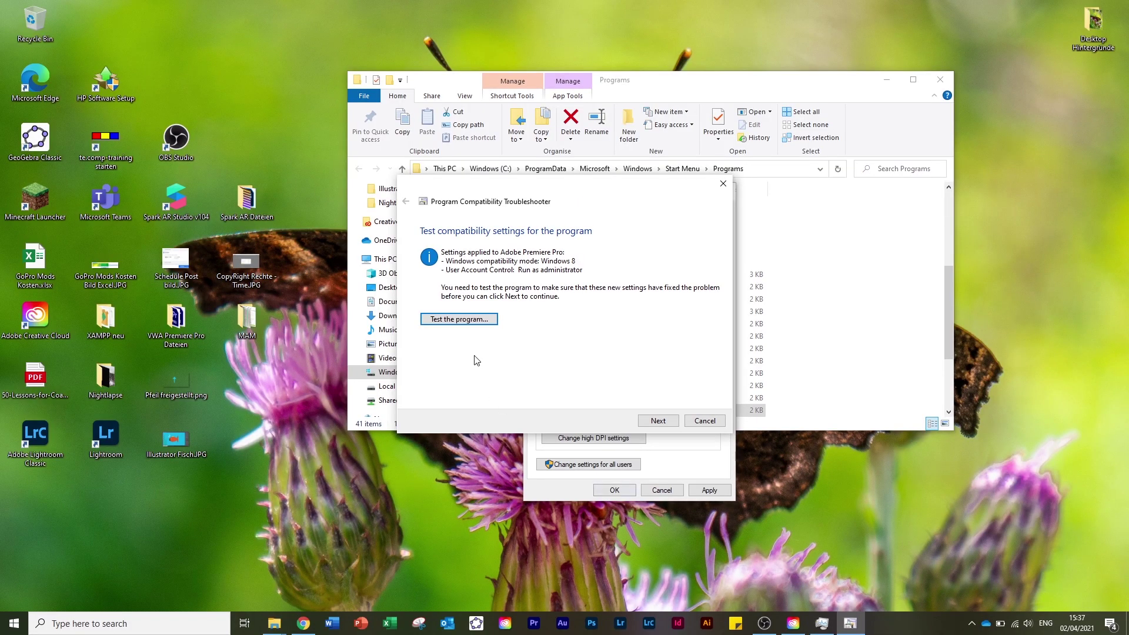
pyautogui.click(466, 321)
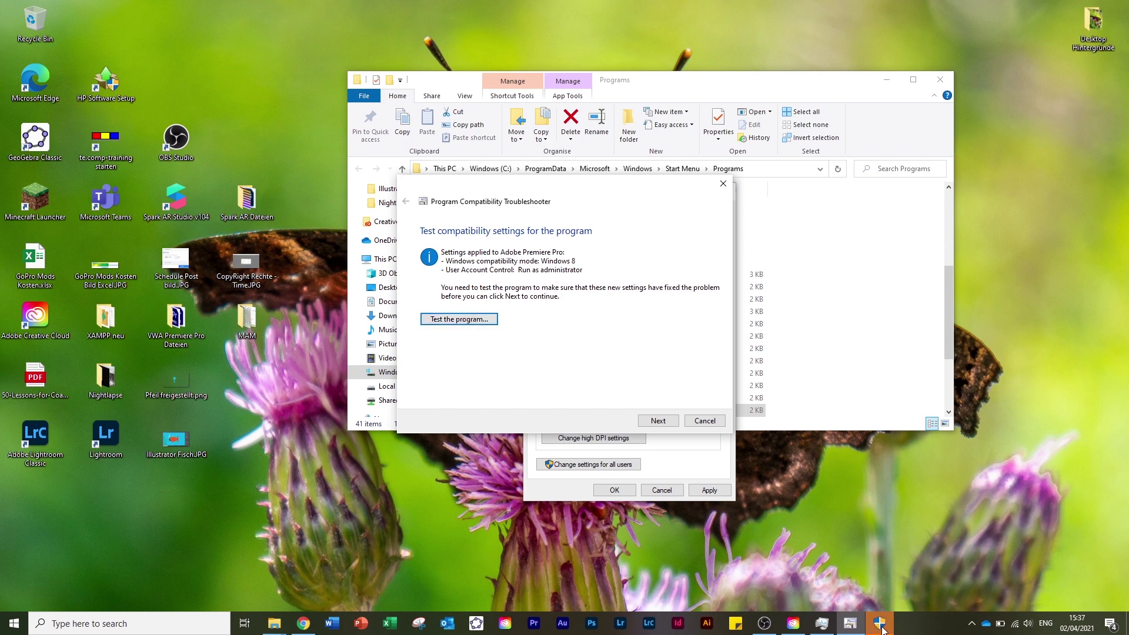
pyautogui.click(880, 624)
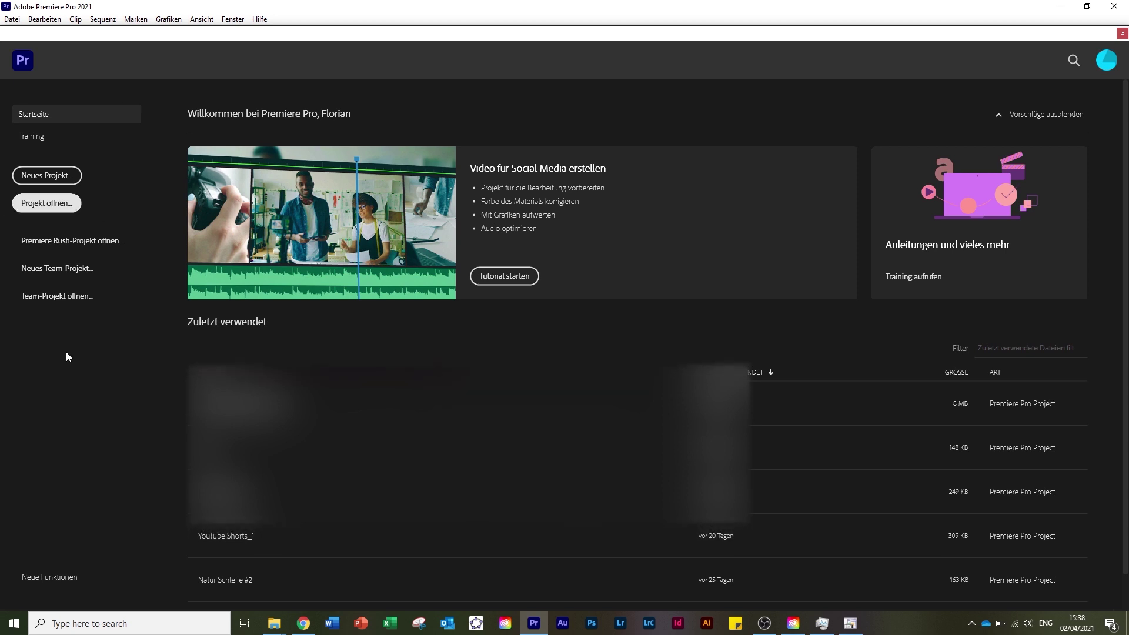
pyautogui.scroll(-1, 282, 529)
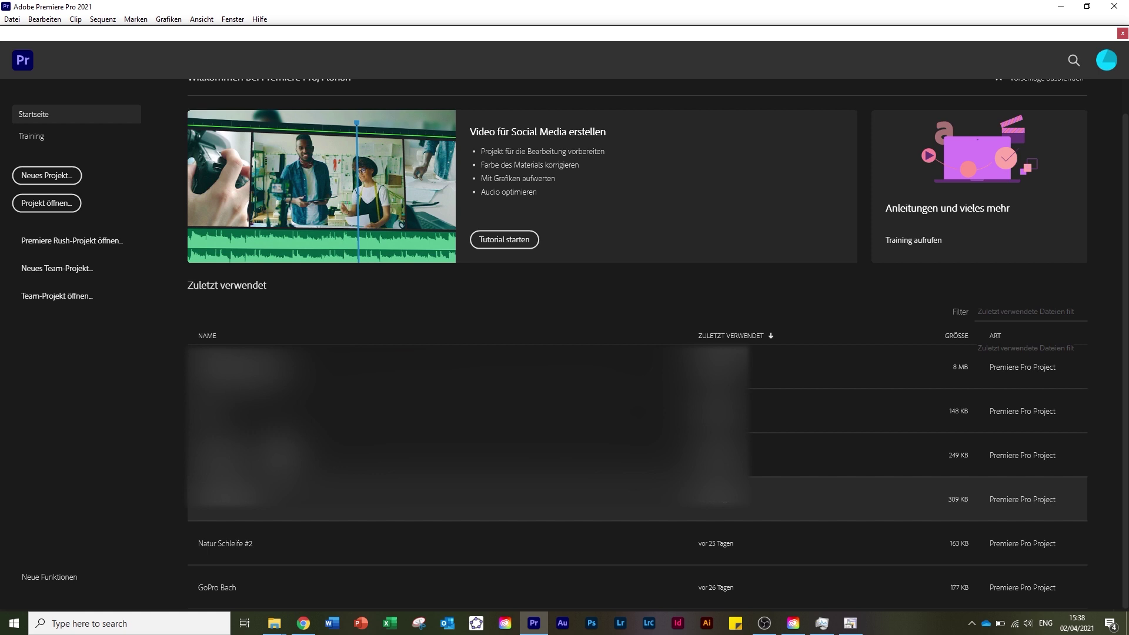
pyautogui.scroll(1, 447, 423)
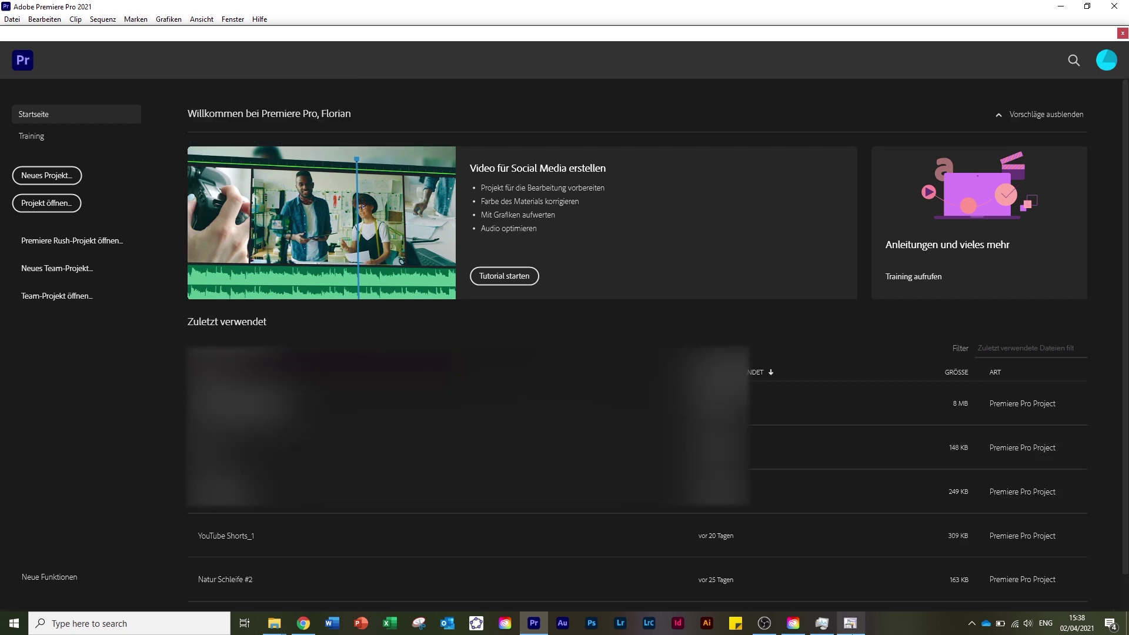
# Step: Advance the troubleshooter to its 'problem fixed?' question and minimize Premiere Pro
pyautogui.click(850, 623)
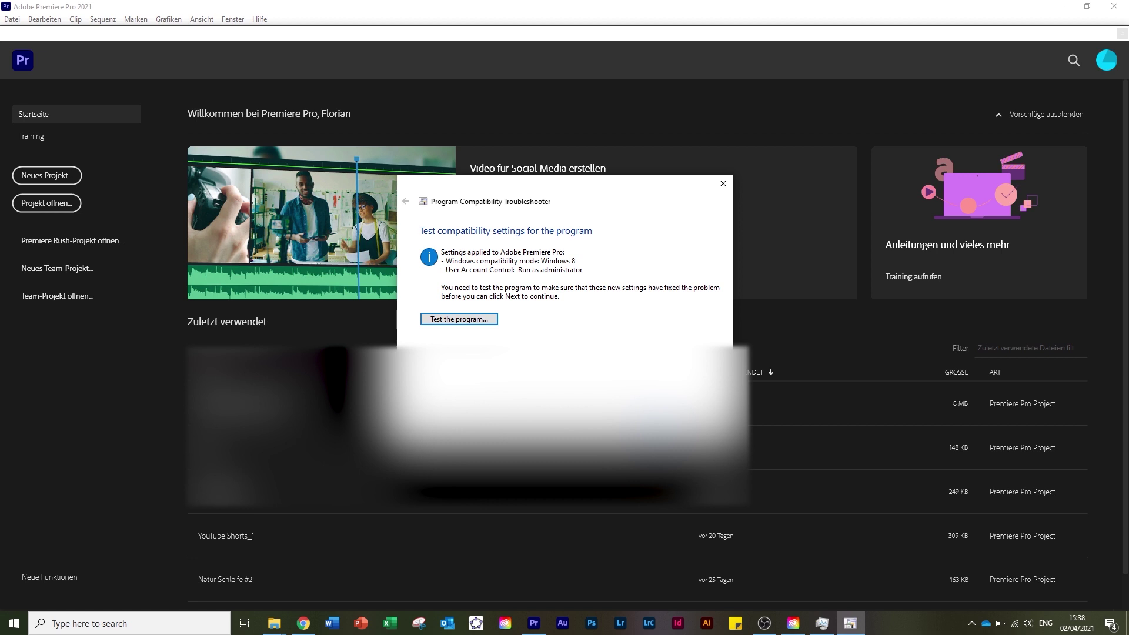
pyautogui.press('Return')
pyautogui.click(1067, 5)
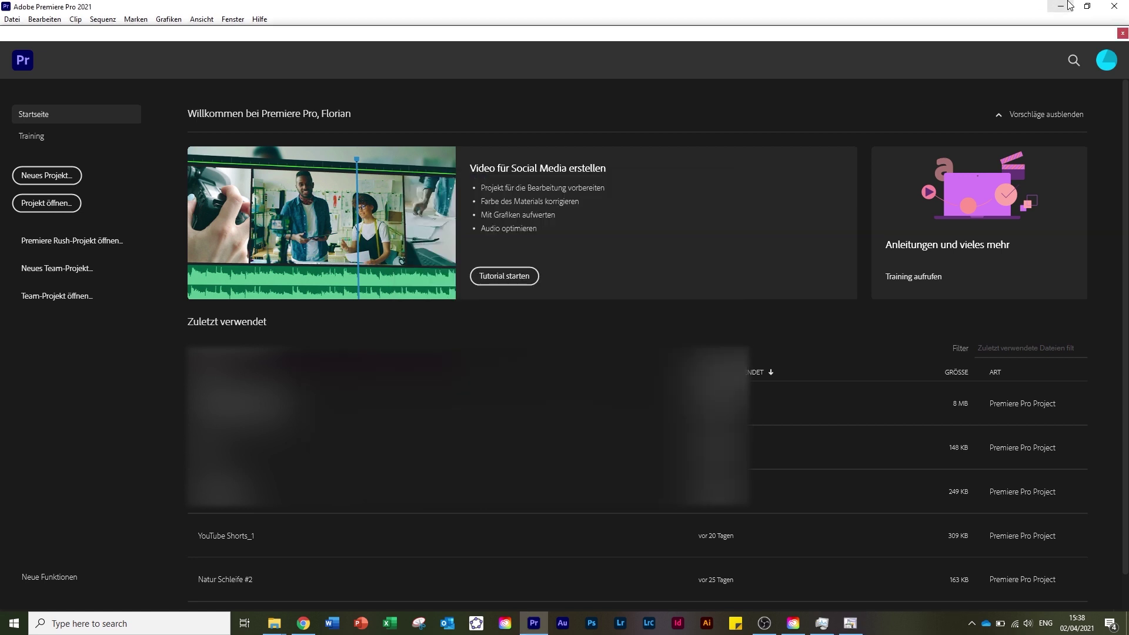
pyautogui.click(1067, 6)
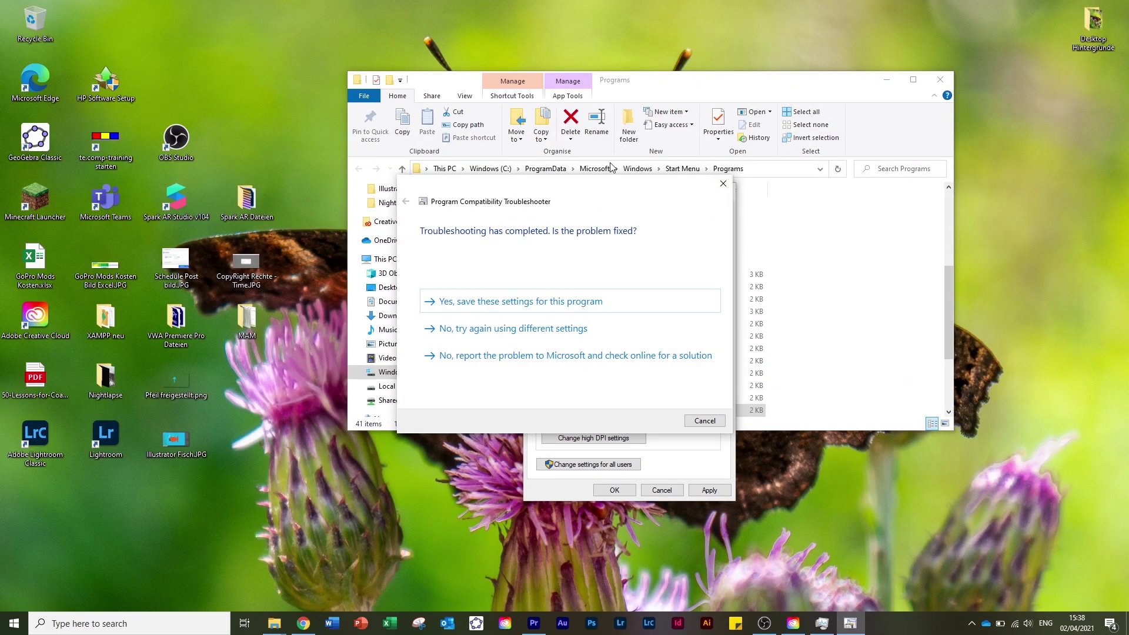
# Step: Minimize Explorer, save the tested compatibility settings for Premiere Pro, and close the troubleshooter
pyautogui.click(886, 79)
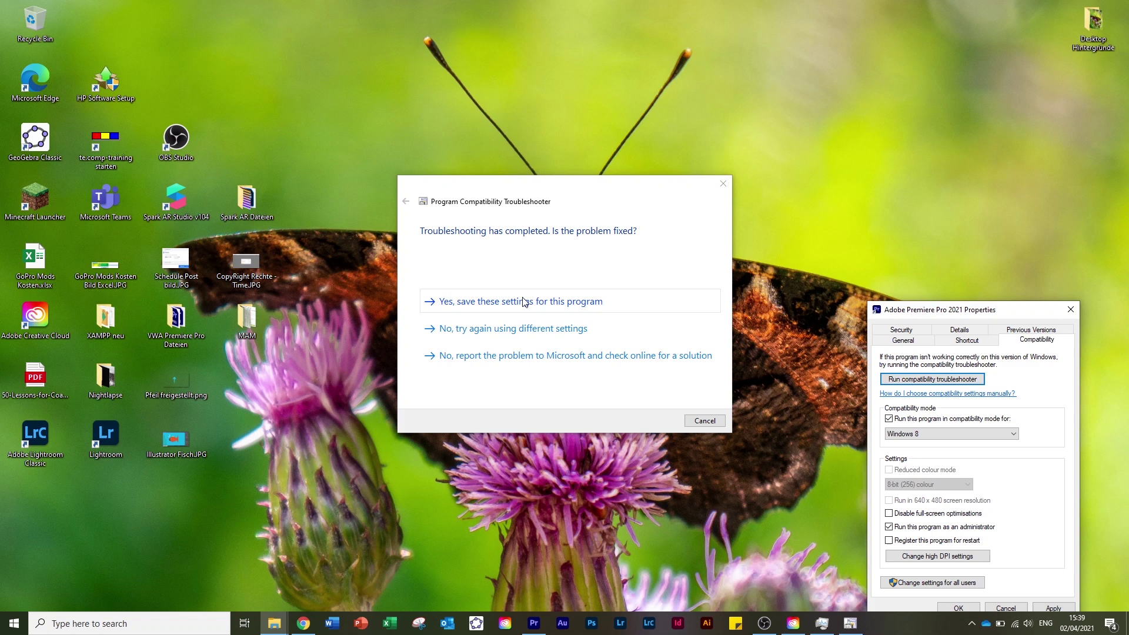
pyautogui.click(524, 301)
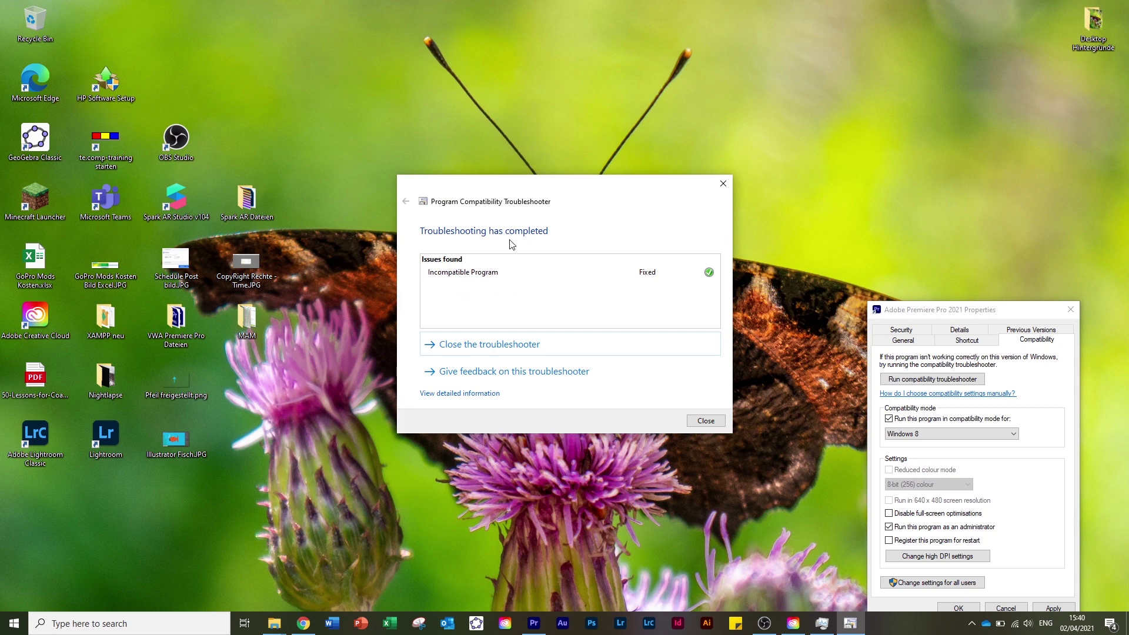
pyautogui.click(545, 345)
# Step: Close the Adobe Premiere Pro 2021 Properties window
pyautogui.click(1070, 308)
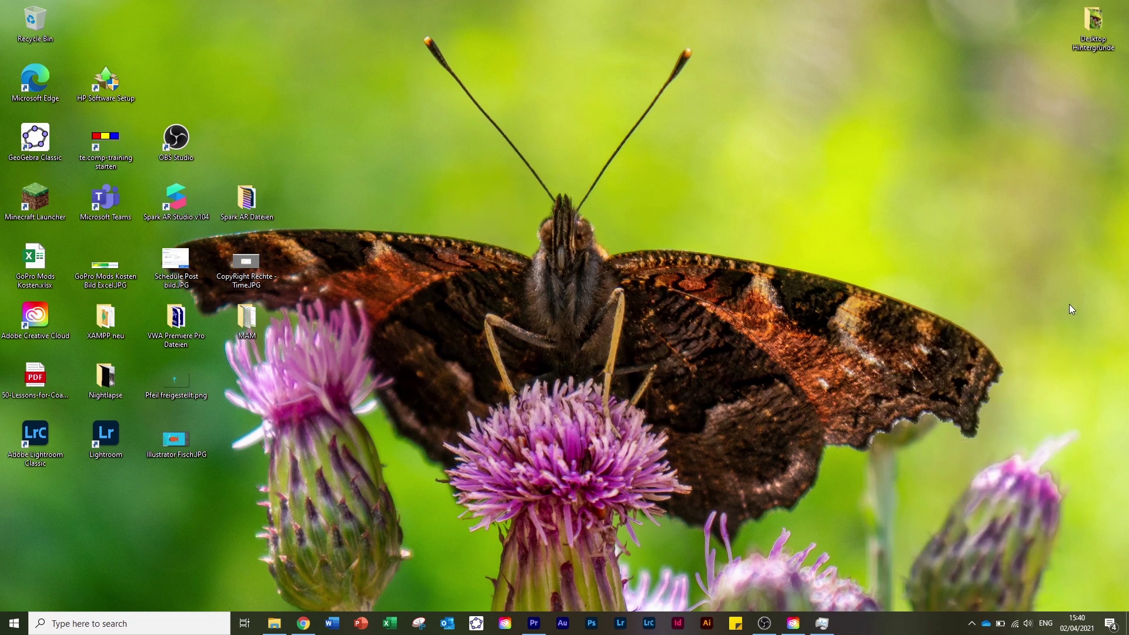